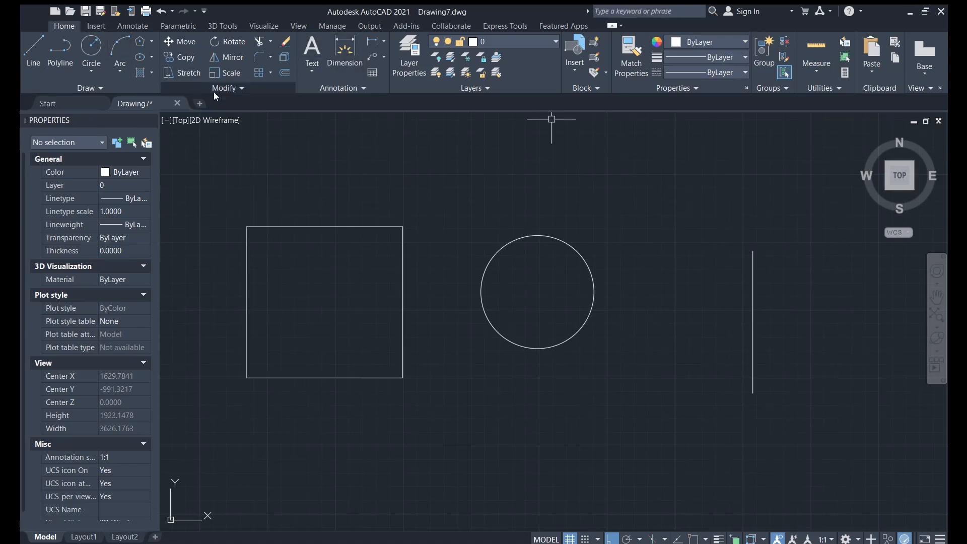
pyautogui.click(185, 44)
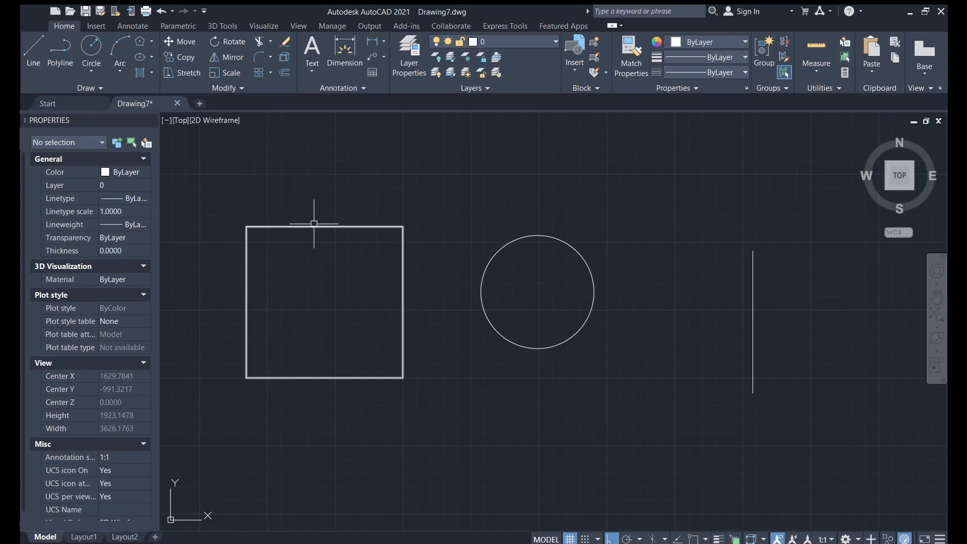
pyautogui.click(281, 226)
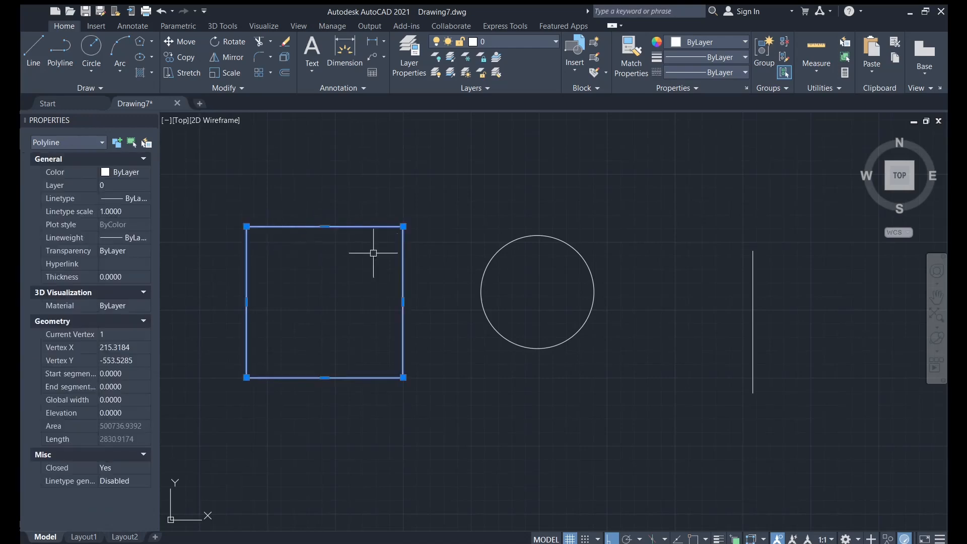
pyautogui.click(497, 253)
pyautogui.click(753, 270)
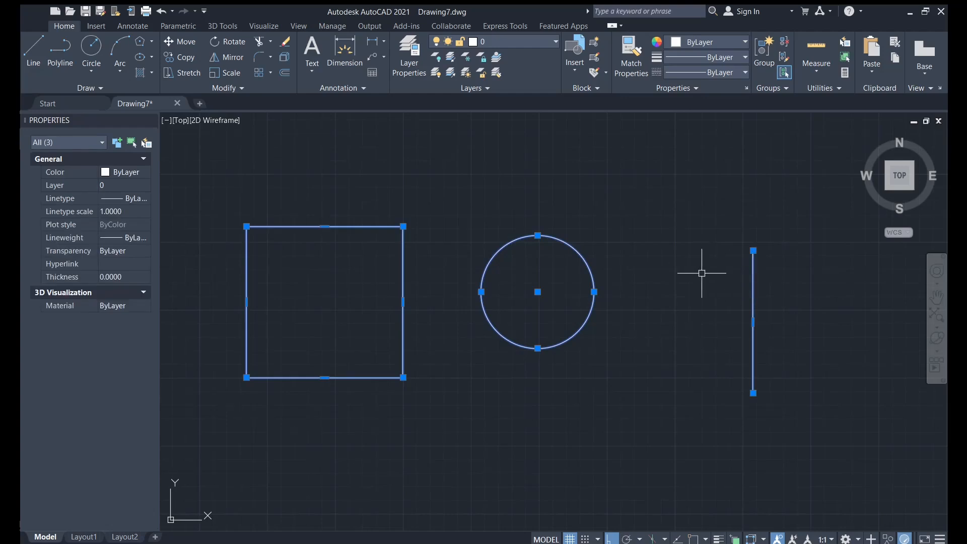
pyautogui.press('Escape')
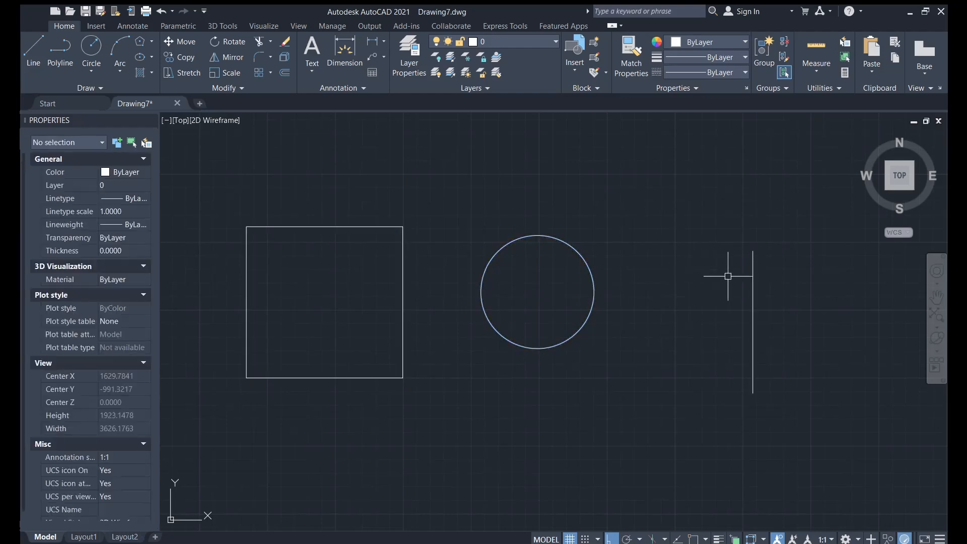
# Step: Delete the vertical line beside the circle and draw a new vertical polyline about 768 units long, closer to the circle
pyautogui.click(753, 277)
pyautogui.press('Delete')
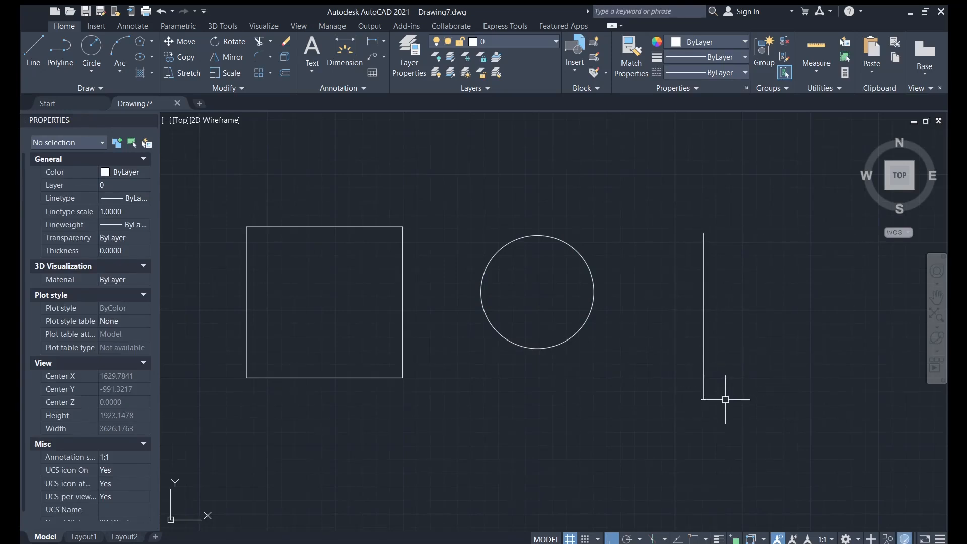
pyautogui.click(725, 399)
pyautogui.press('Escape')
# Step: Move the square a short distance to the right from a base point above it, with orthogonal mode turned off
pyautogui.click(194, 44)
pyautogui.press('Escape')
pyautogui.press('Return')
pyautogui.click(380, 227)
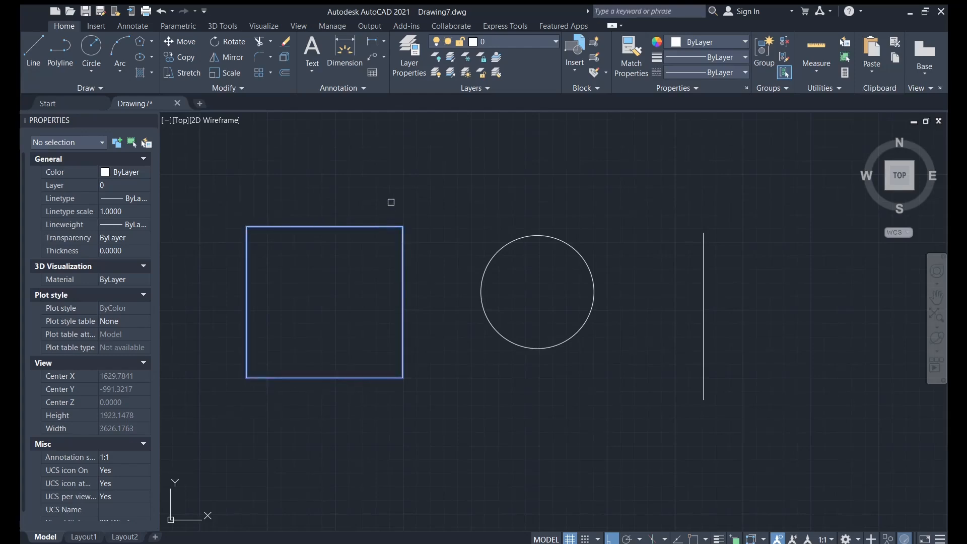
pyautogui.press('Return')
pyautogui.click(694, 540)
pyautogui.click(695, 540)
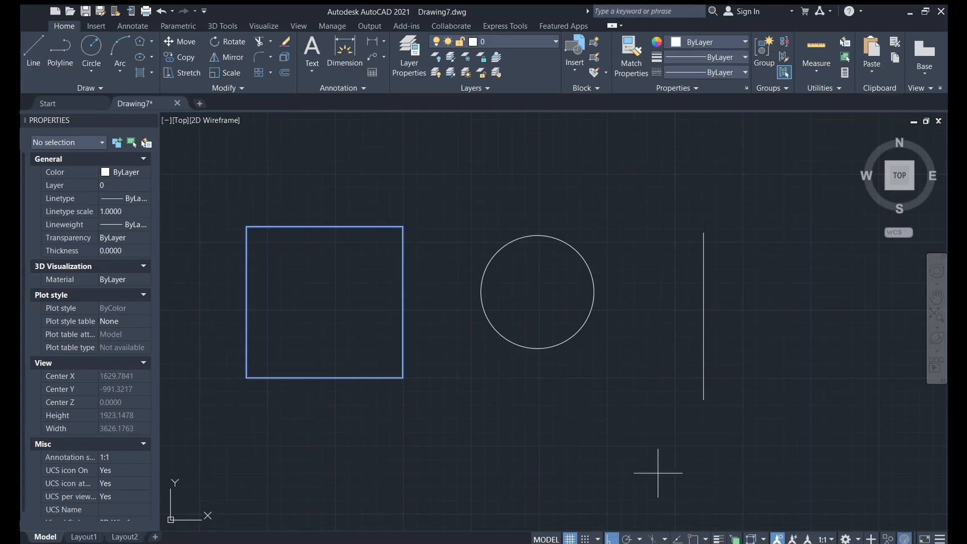
pyautogui.click(248, 156)
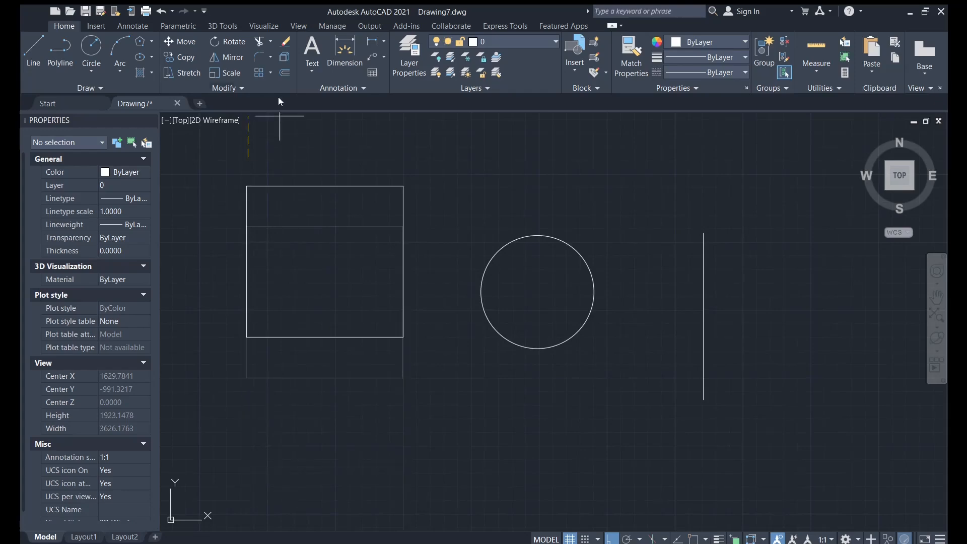
pyautogui.moveTo(281, 174); pyautogui.dragTo(452, 217, button='middle')
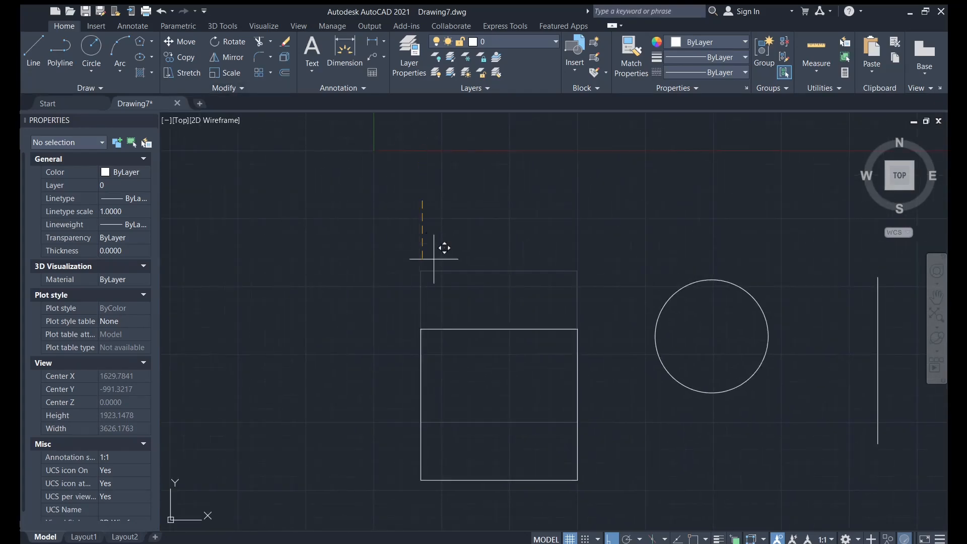
pyautogui.moveTo(566, 252); pyautogui.dragTo(456, 231, button='middle')
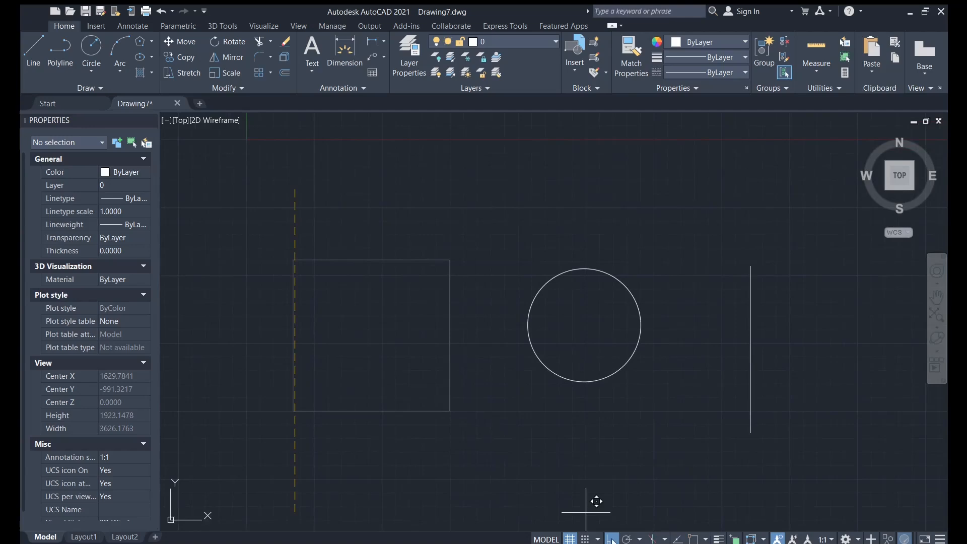
pyautogui.press('F8')
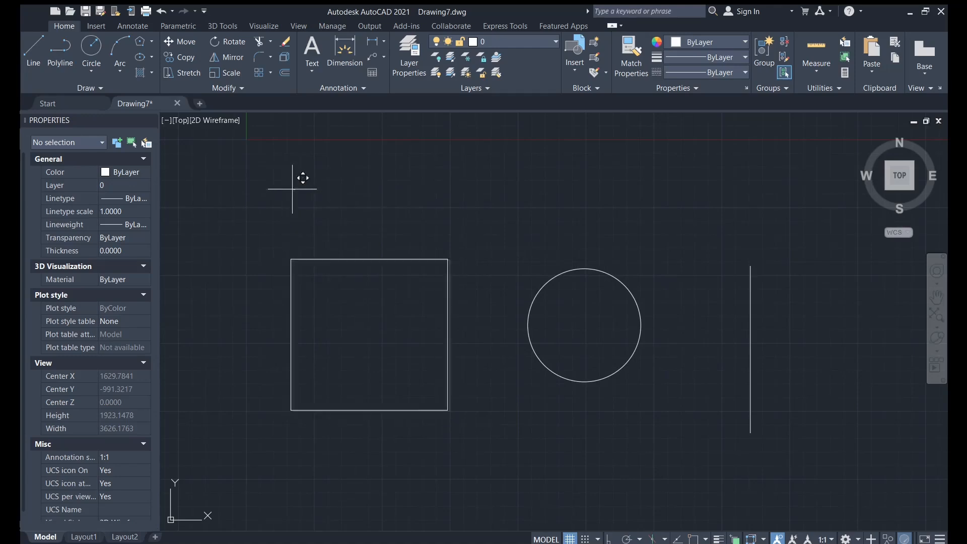
pyautogui.click(309, 189)
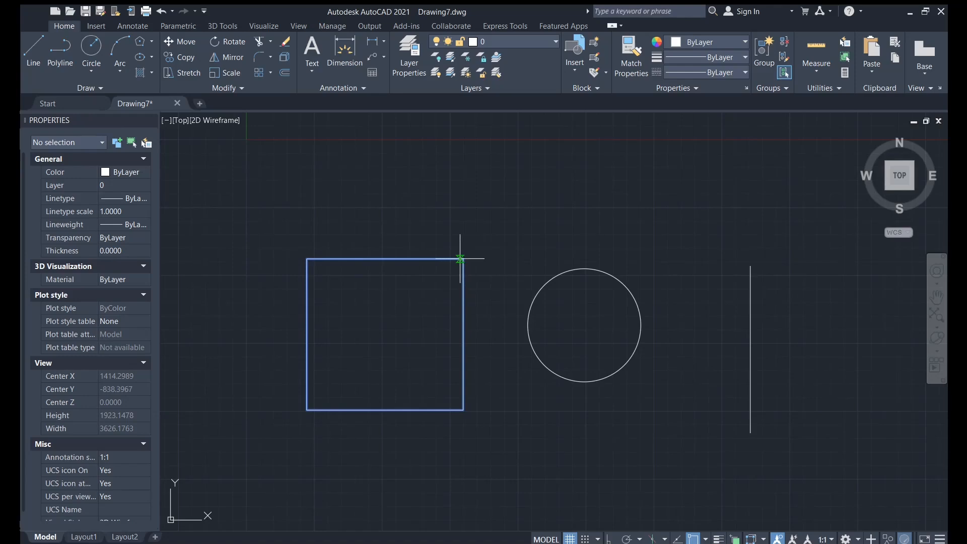
# Step: Move the square by the midpoint of its right edge onto the circle's left quadrant
pyautogui.click(463, 333)
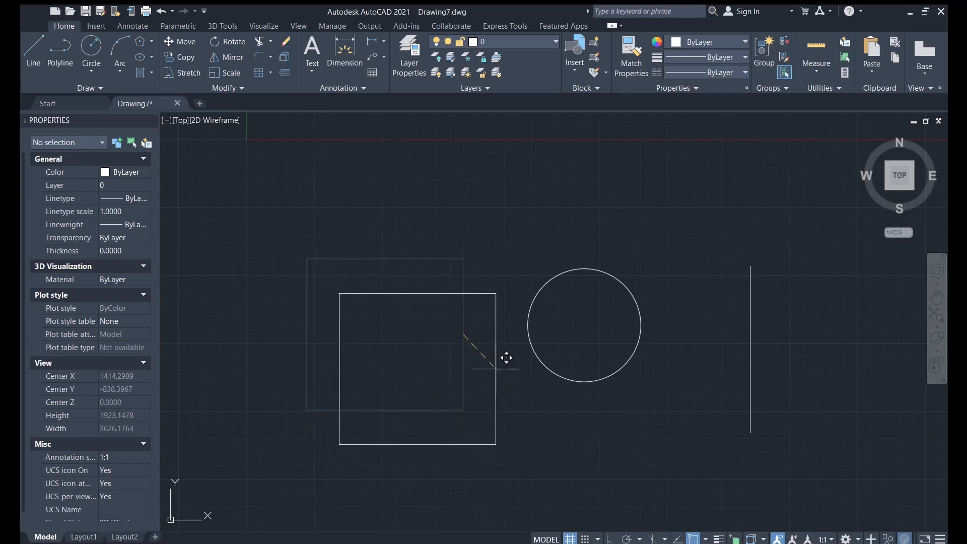
pyautogui.click(528, 325)
# Step: Examine up close the contact point between the square's right edge and the circle
pyautogui.click(501, 290)
pyautogui.click(546, 346)
pyautogui.scroll(3, 530, 322)
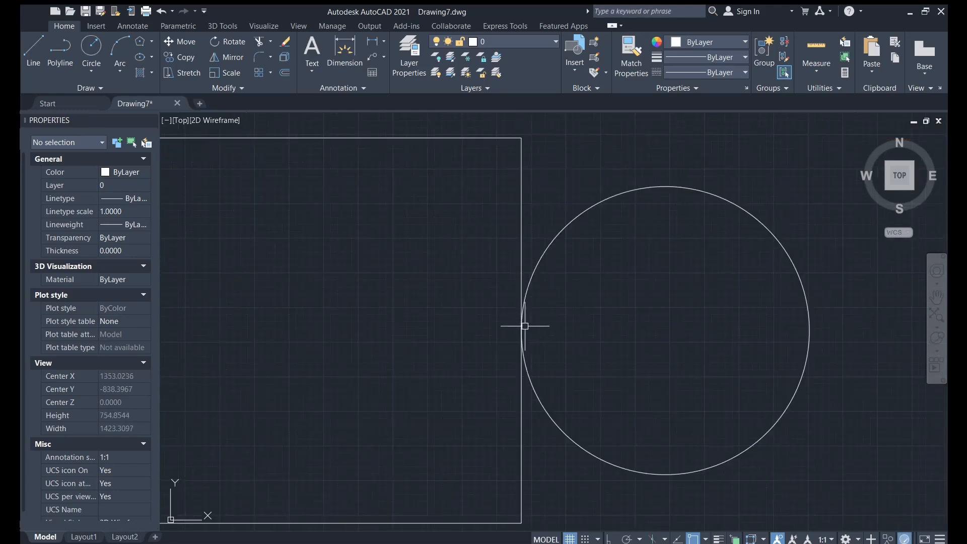
pyautogui.click(525, 325)
pyautogui.click(519, 238)
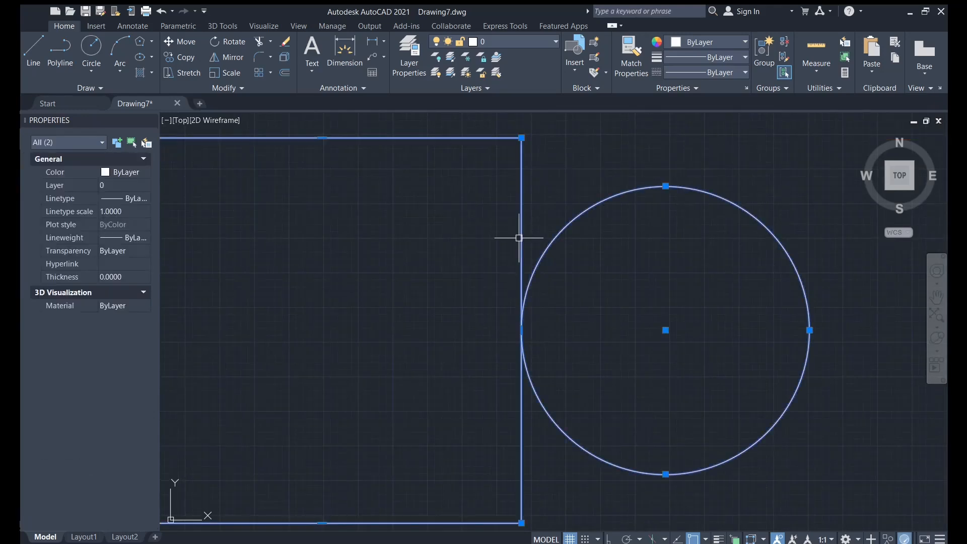
pyautogui.scroll(-4, 484, 310)
pyautogui.moveTo(471, 309); pyautogui.dragTo(495, 310, button='middle')
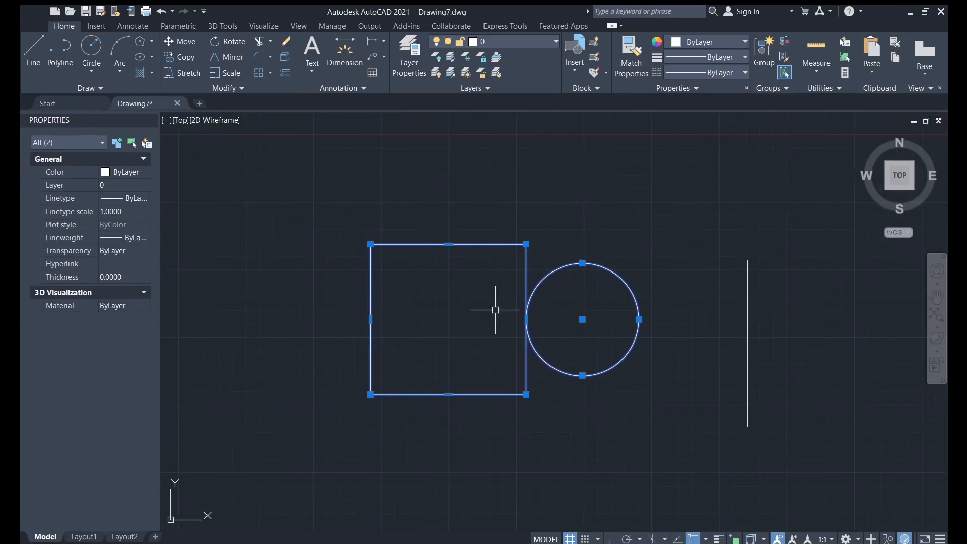
pyautogui.press('Escape')
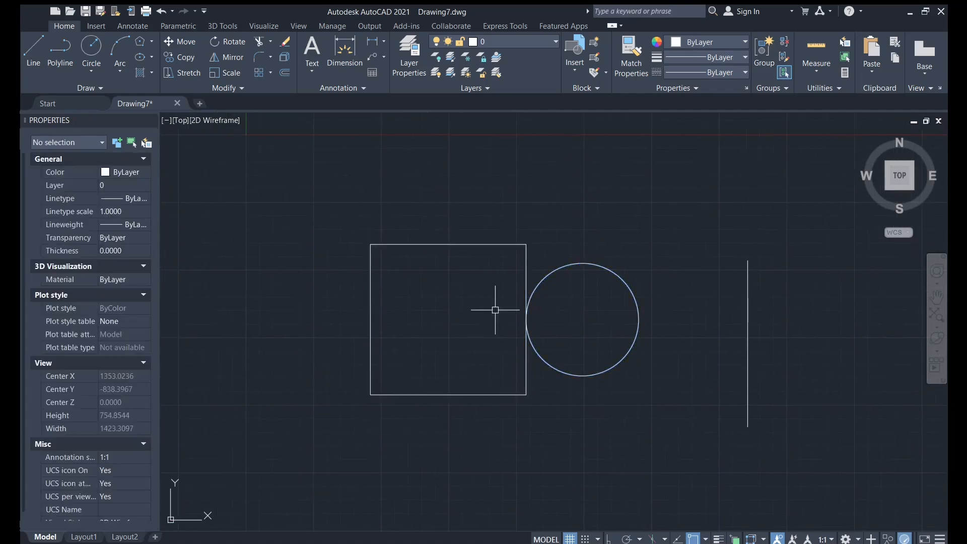
# Step: Move the square horizontally left, away from the circle, with orthogonal mode turned on
pyautogui.click(417, 243)
pyautogui.press('Return')
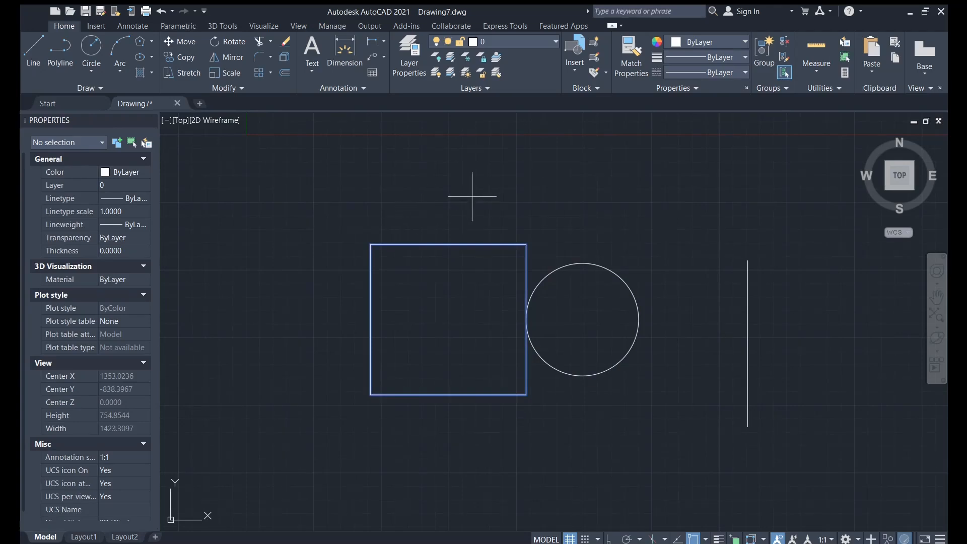
pyautogui.click(479, 185)
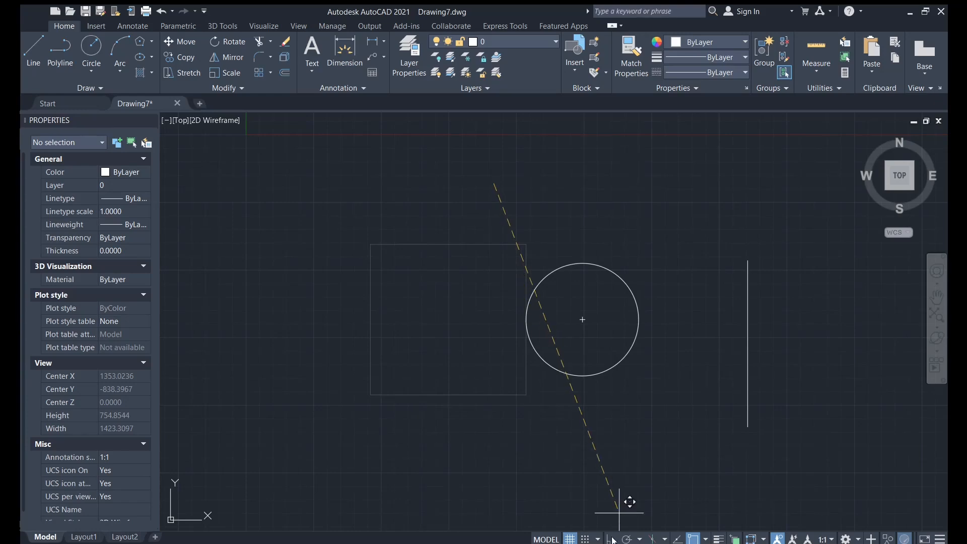
pyautogui.click(611, 539)
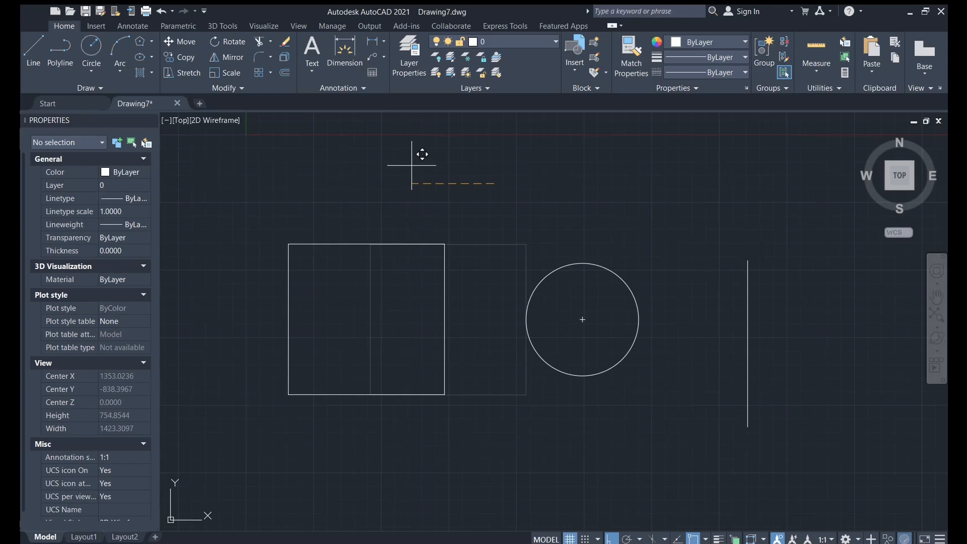
pyautogui.click(411, 164)
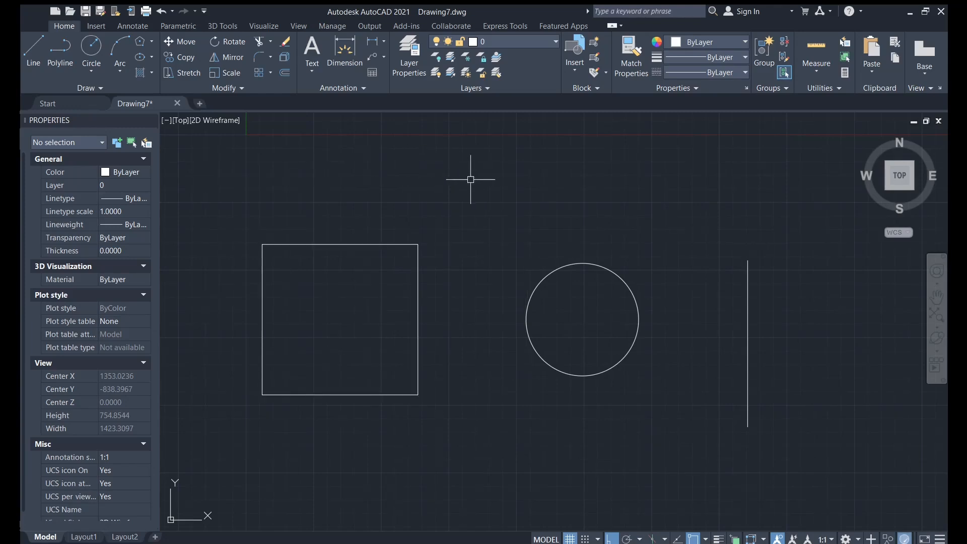
# Step: Move the square and circle together straight down, using the upper end of the vertical line as base point
pyautogui.moveTo(379, 243); pyautogui.dragTo(505, 233, button='middle')
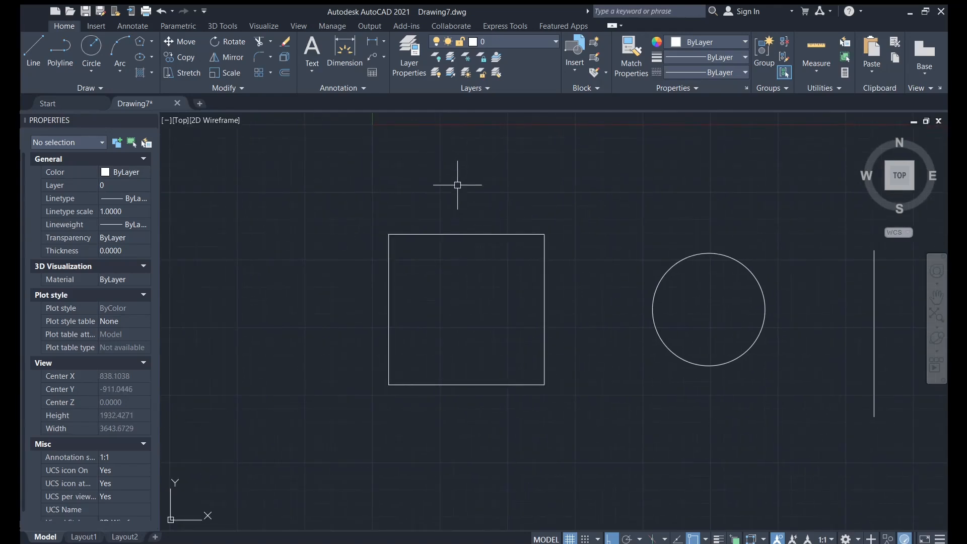
pyautogui.write('m')
pyautogui.press('Return')
pyautogui.click(476, 233)
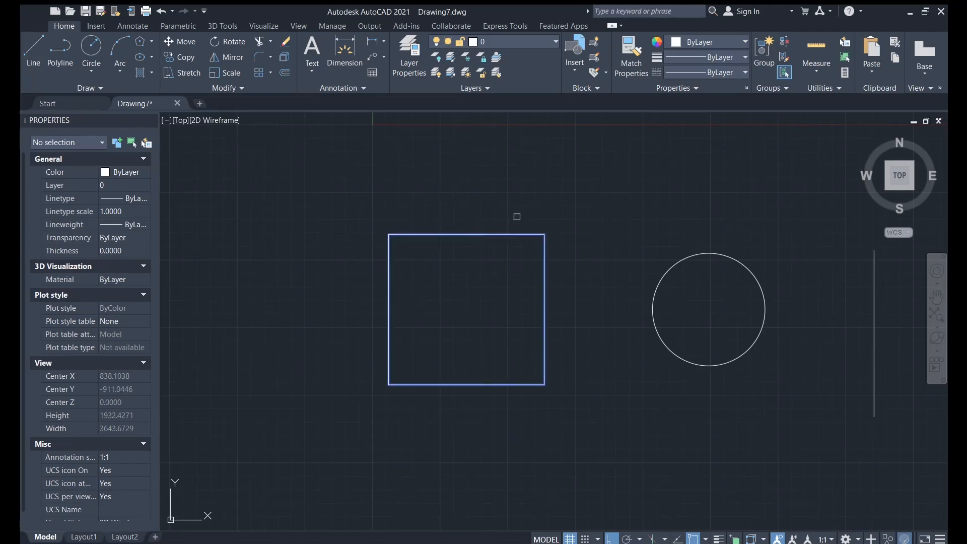
pyautogui.click(661, 278)
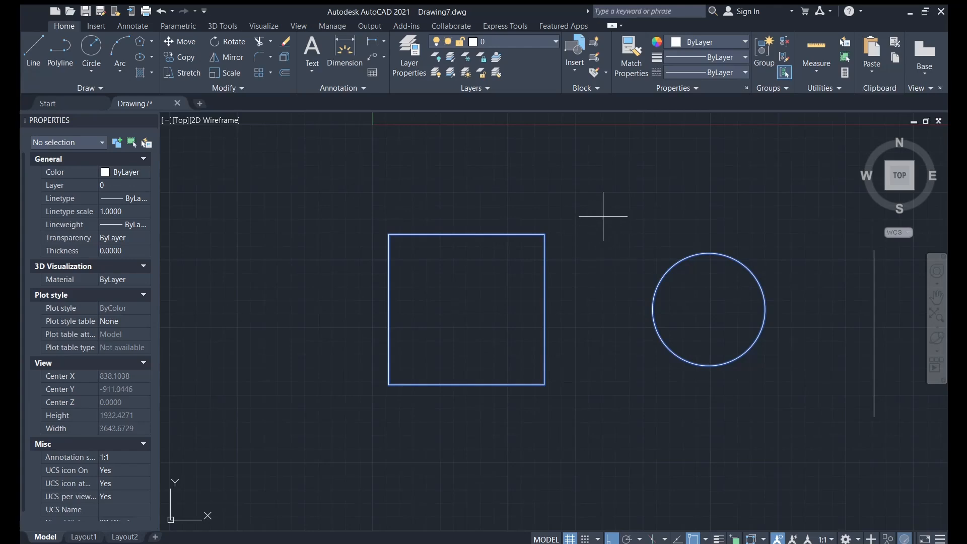
pyautogui.moveTo(808, 272); pyautogui.dragTo(705, 219, button='middle')
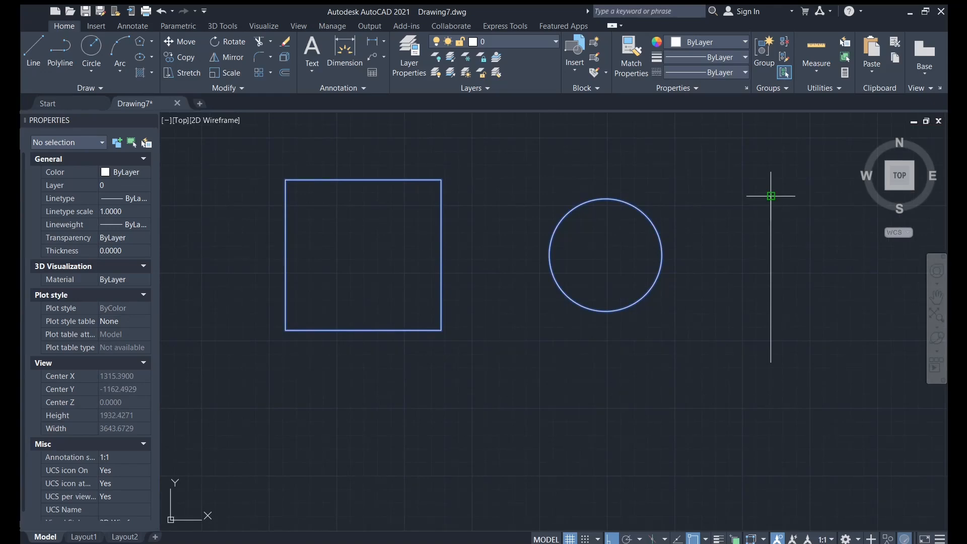
pyautogui.click(771, 196)
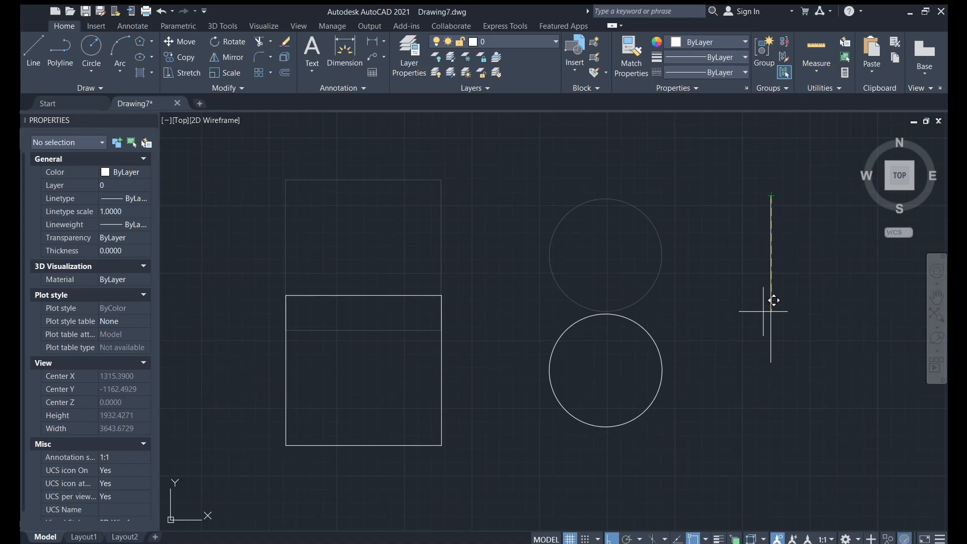
pyautogui.press('Return')
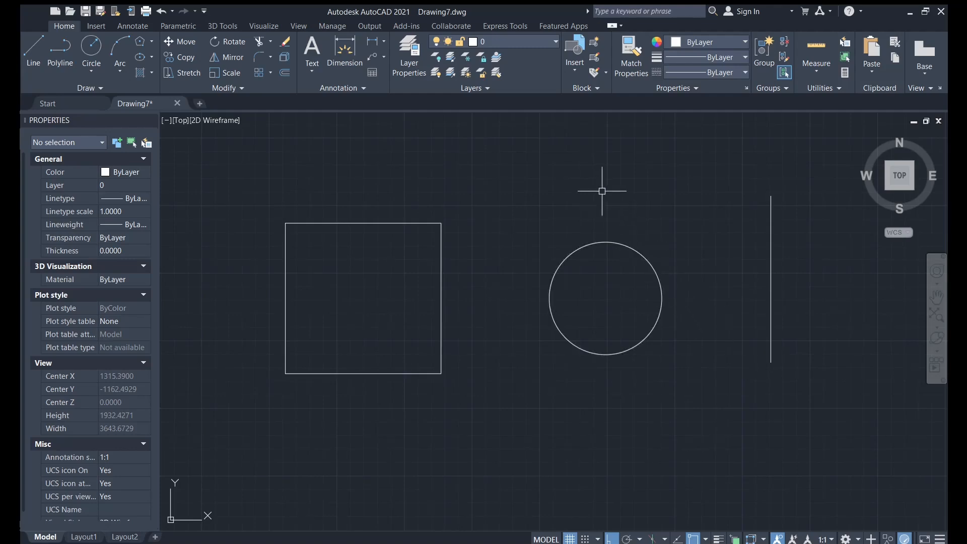
# Step: Move the square and circle down by the vertical line's length, from its upper endpoint to its lower endpoint
pyautogui.click(771, 277)
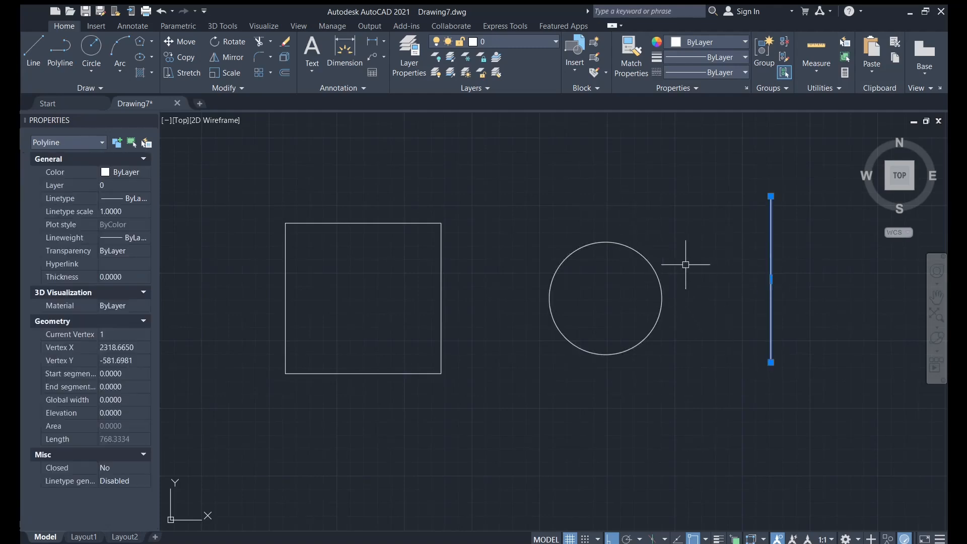
pyautogui.press('Escape')
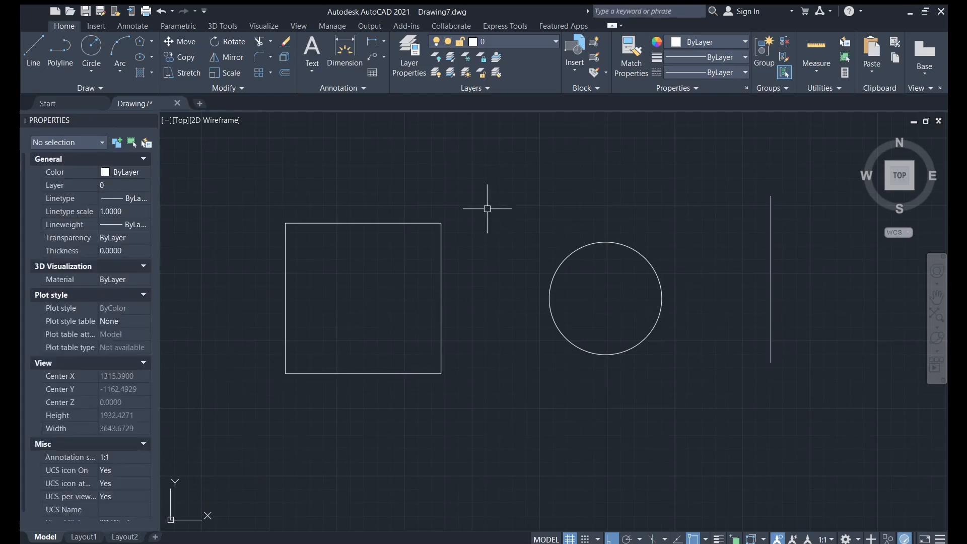
pyautogui.click(169, 41)
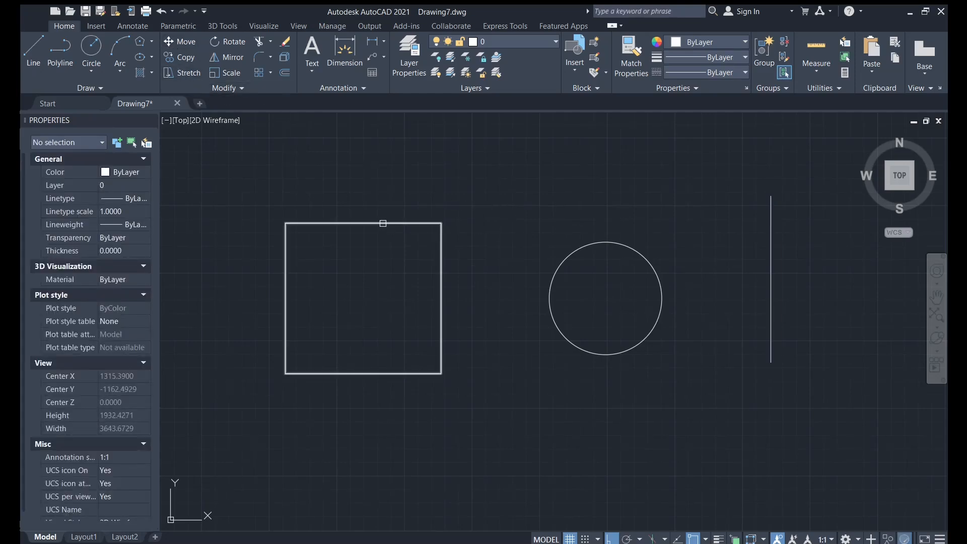
pyautogui.click(379, 223)
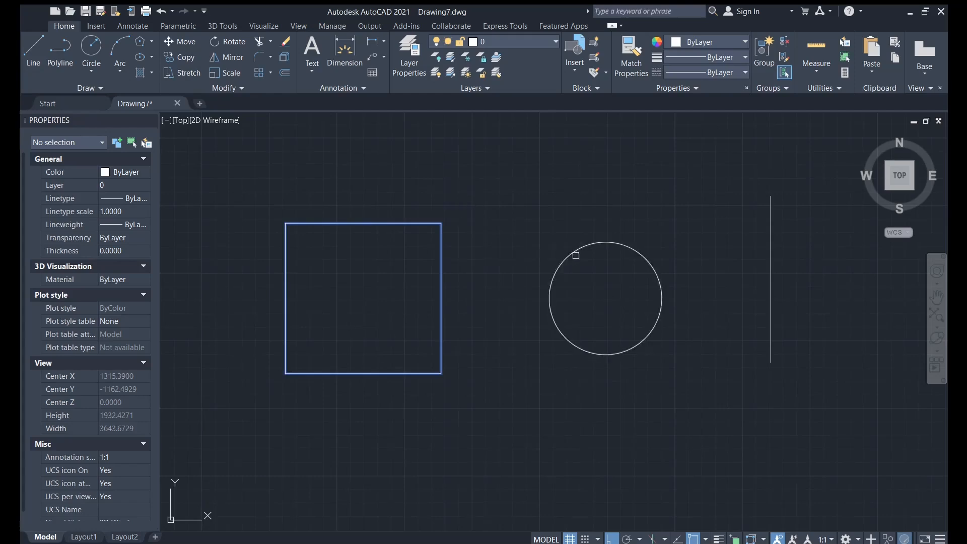
pyautogui.click(575, 252)
pyautogui.press('Return')
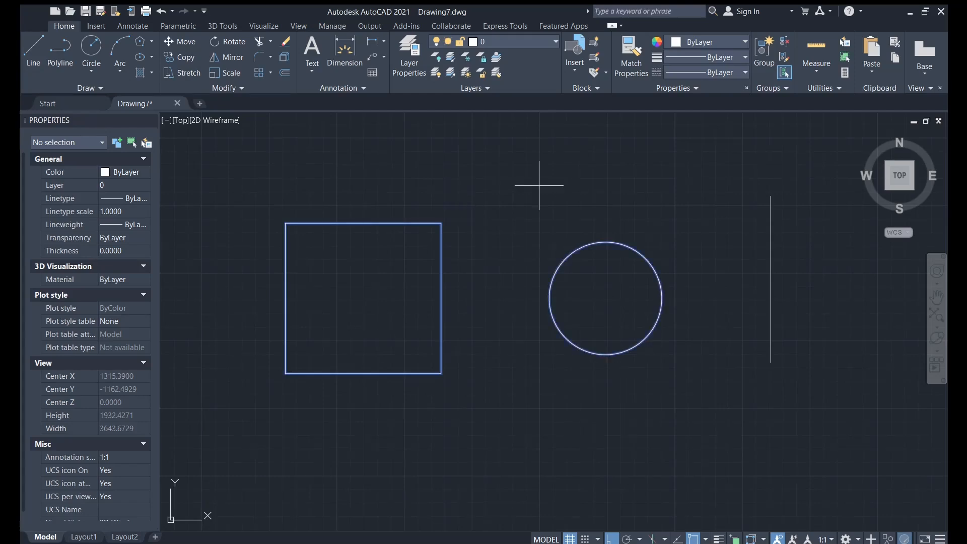
pyautogui.click(770, 196)
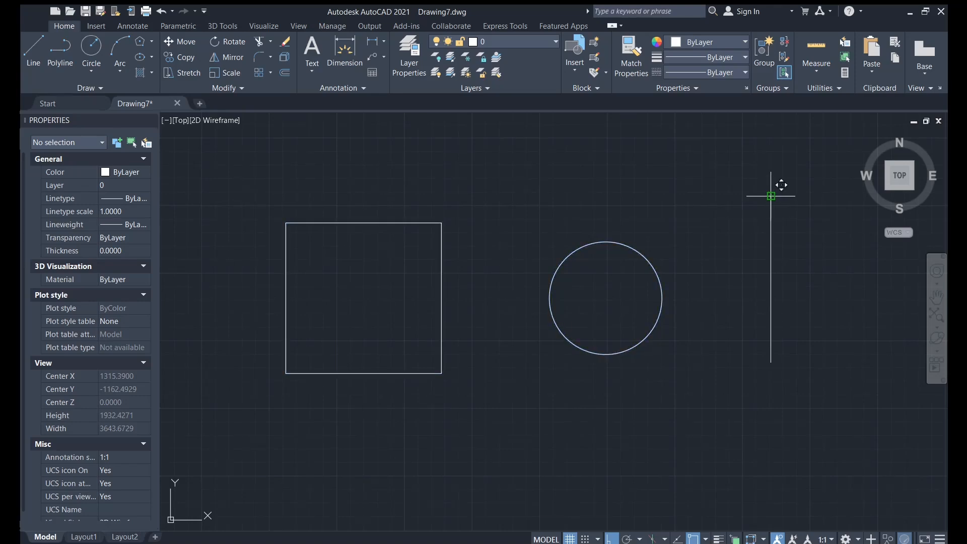
pyautogui.click(770, 362)
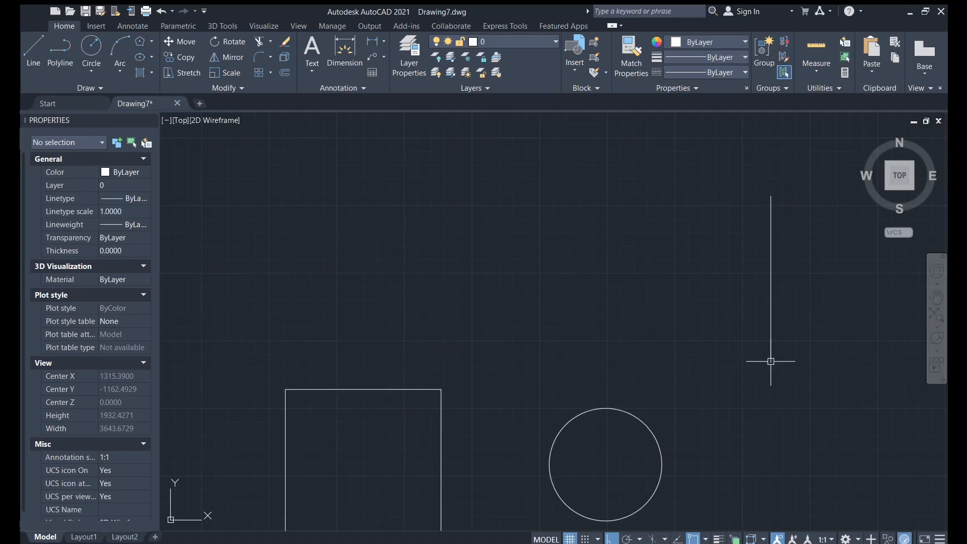
# Step: Select the vertical line and check its length in its properties
pyautogui.moveTo(737, 408); pyautogui.dragTo(680, 335, button='middle')
pyautogui.click(715, 237)
pyautogui.moveTo(663, 242); pyautogui.dragTo(666, 273, button='middle')
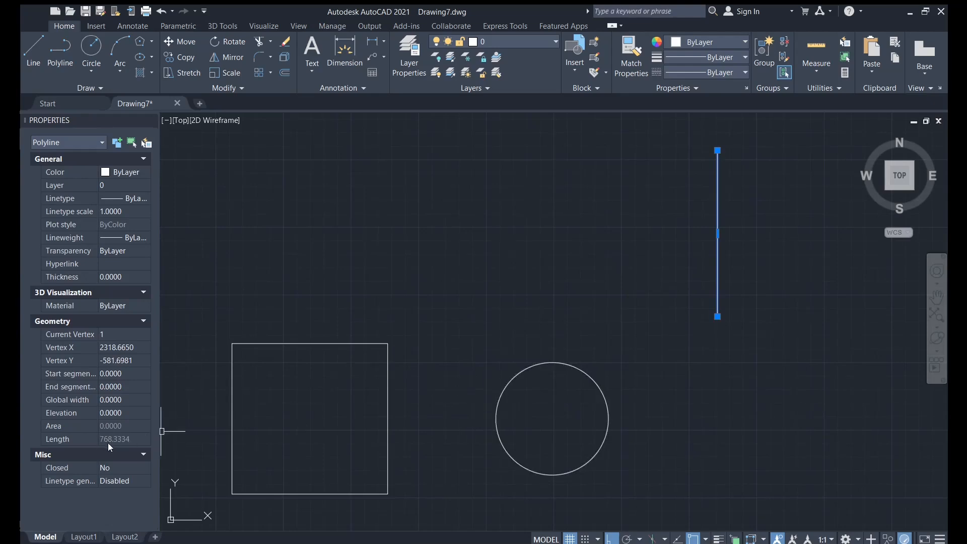
# Step: Copy the circle from its center point to four free positions around the drawing, with orthogonal mode turned off
pyautogui.scroll(-4, 458, 343)
pyautogui.scroll(2, 458, 343)
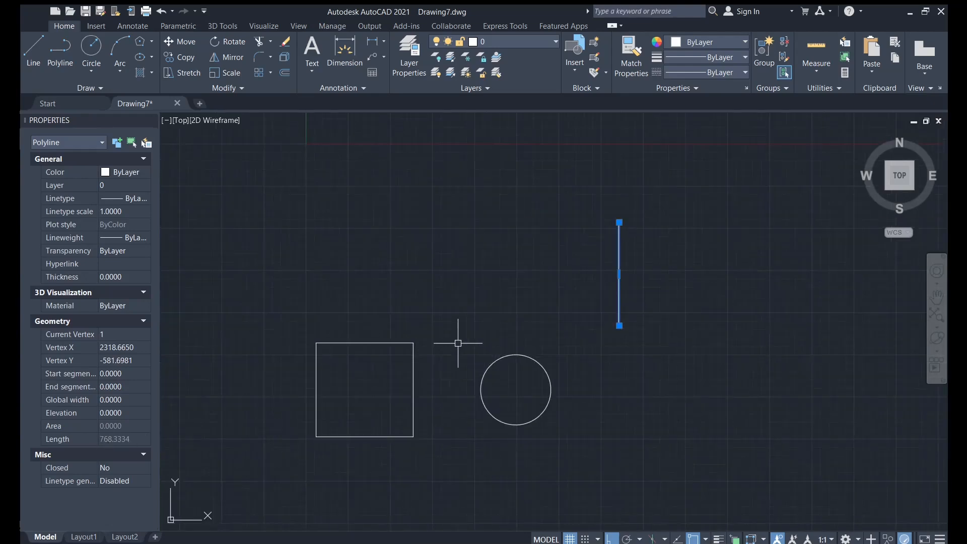
pyautogui.press('Escape')
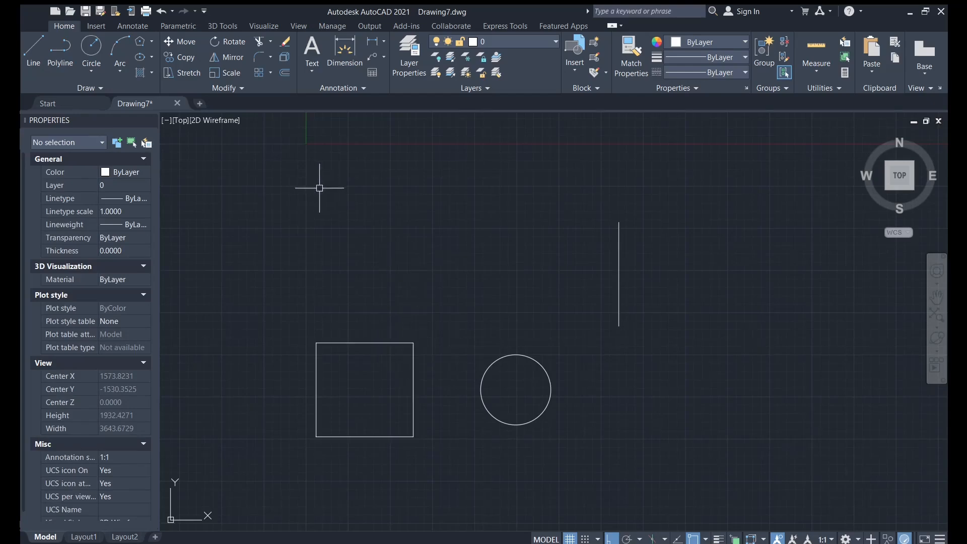
pyautogui.click(172, 60)
pyautogui.click(508, 353)
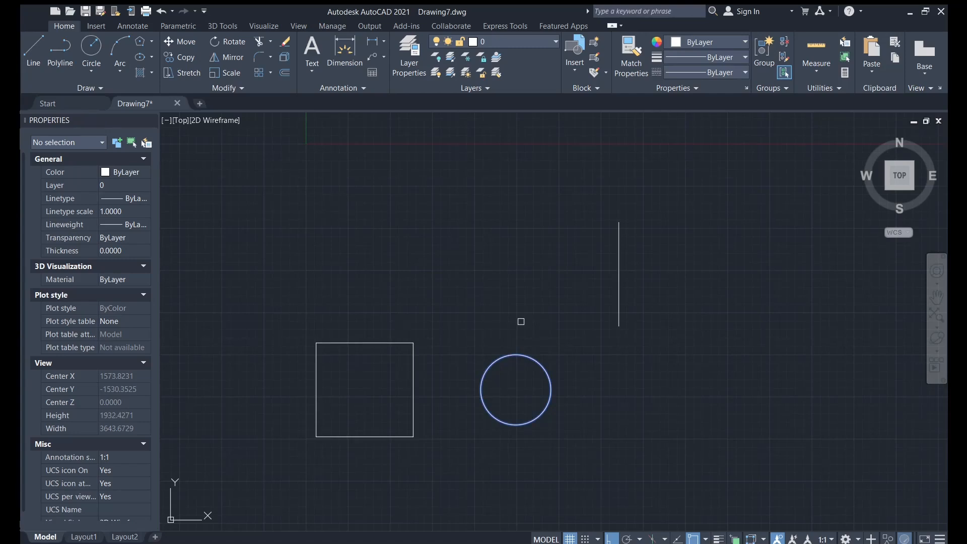
pyautogui.press('Return')
pyautogui.click(516, 389)
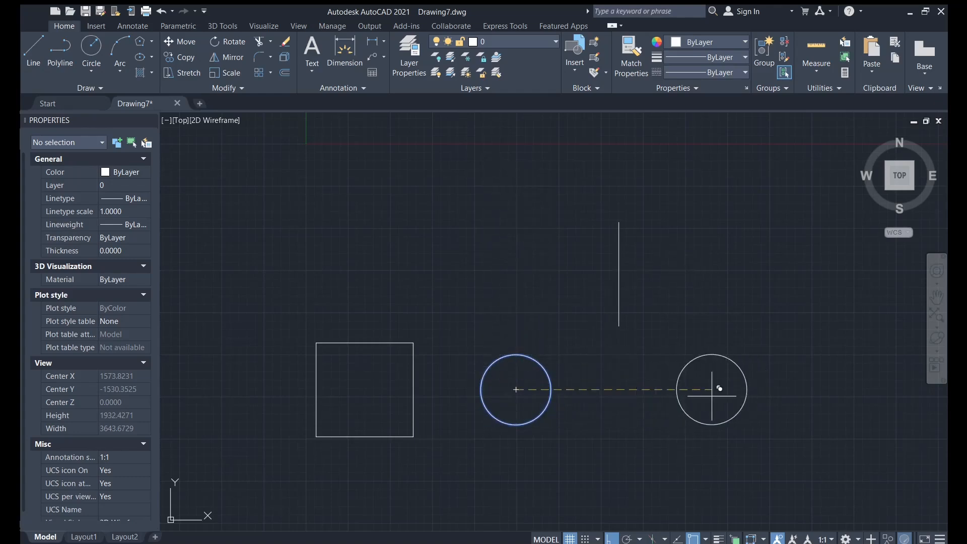
pyautogui.click(612, 539)
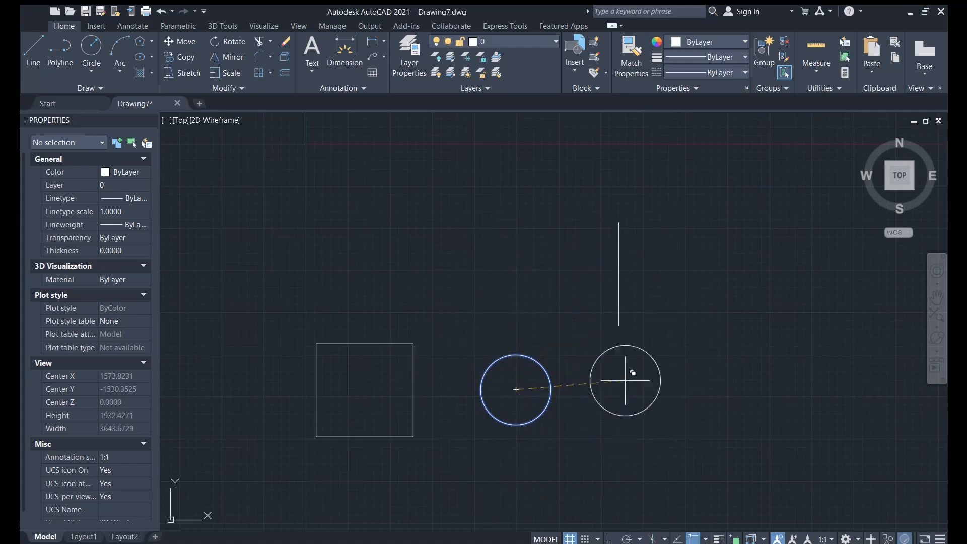
pyautogui.click(664, 377)
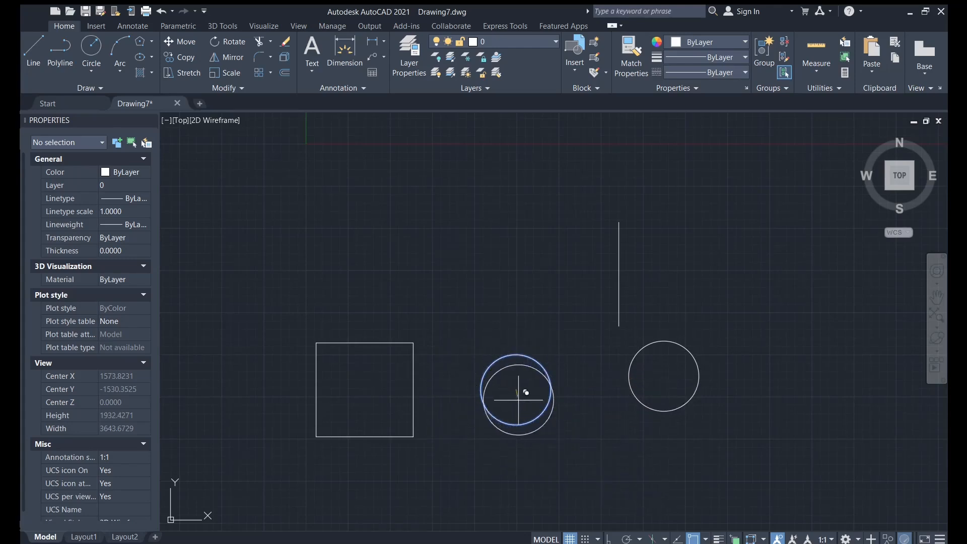
pyautogui.click(541, 264)
pyautogui.click(429, 248)
pyautogui.click(346, 233)
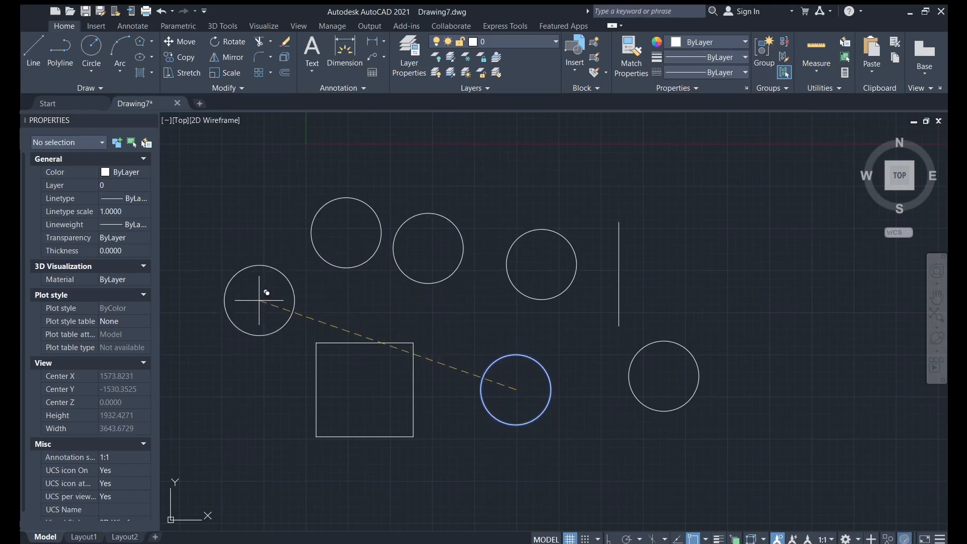
pyautogui.press('Escape')
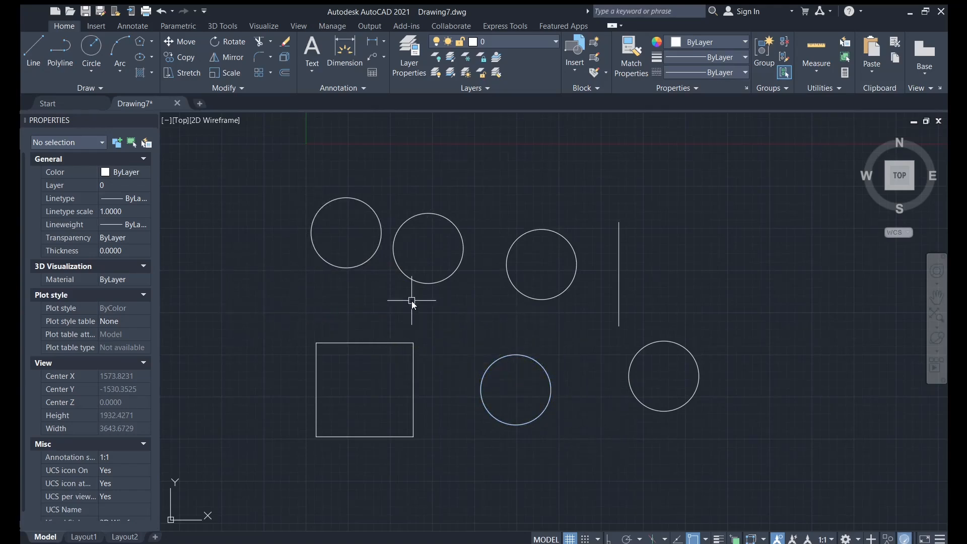
# Step: Copy the original circle from its center to the lower endpoint and the midpoint of the vertical line
pyautogui.click(529, 356)
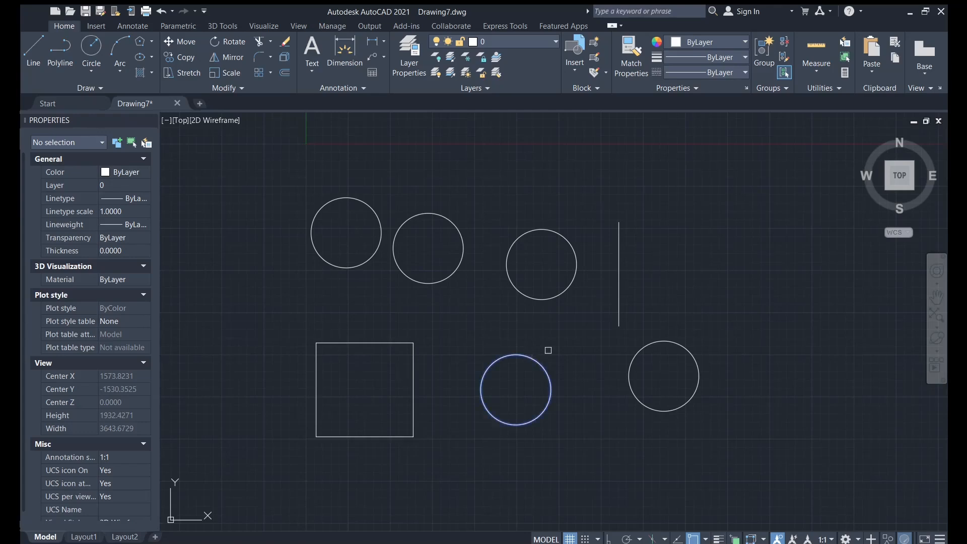
pyautogui.click(516, 390)
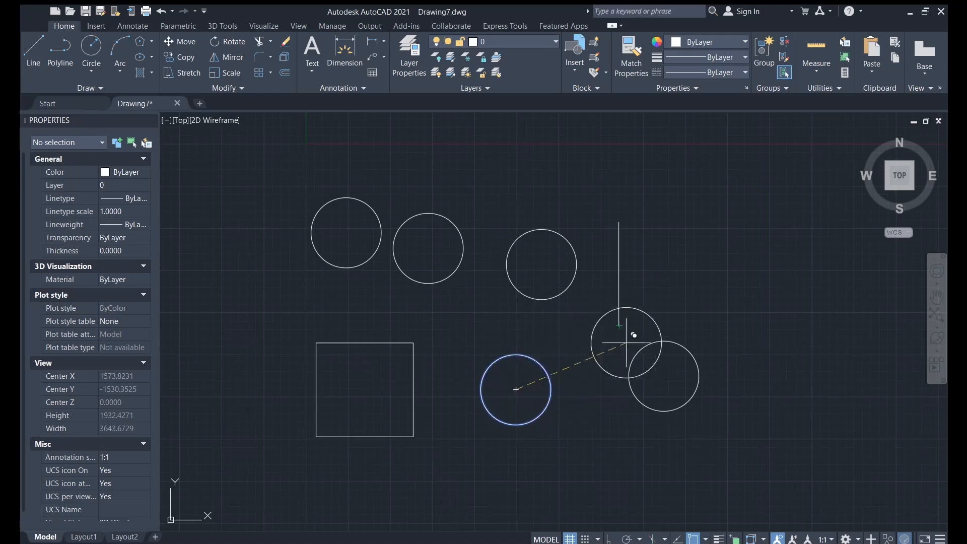
pyautogui.click(619, 325)
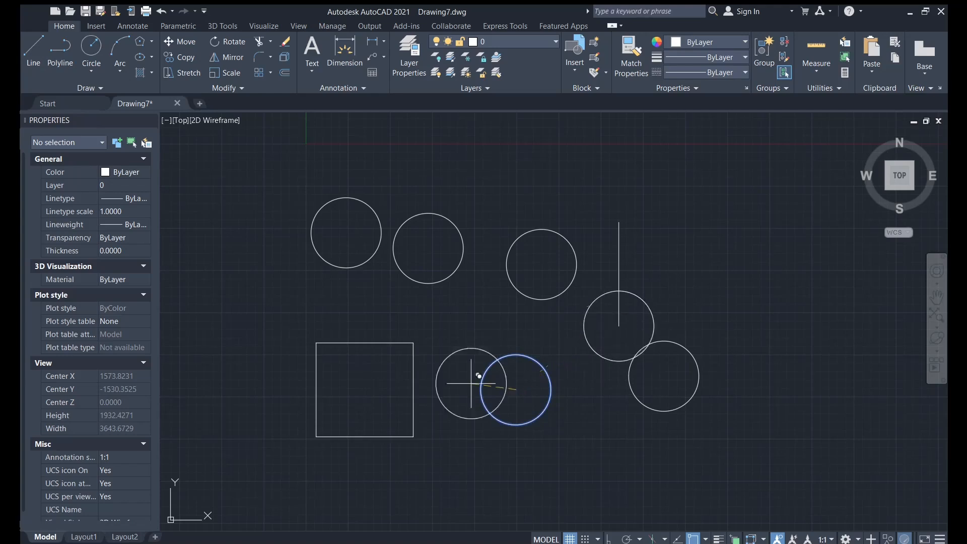
pyautogui.click(619, 274)
pyautogui.press('Escape')
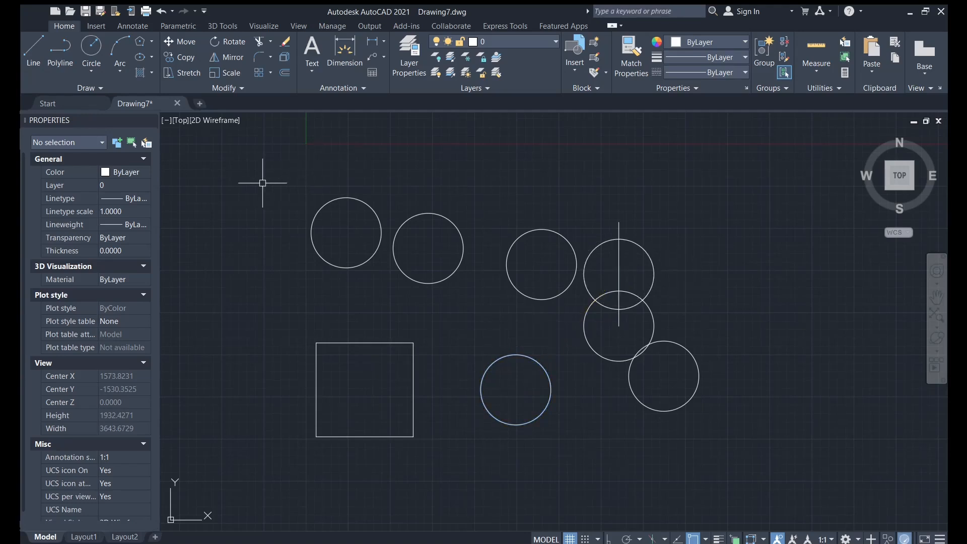
# Step: Copy the original circle to the clipboard with its center as base point and paste it onto the square's top edge
pyautogui.click(516, 354)
pyautogui.moveTo(557, 349); pyautogui.dragTo(518, 250, button='middle')
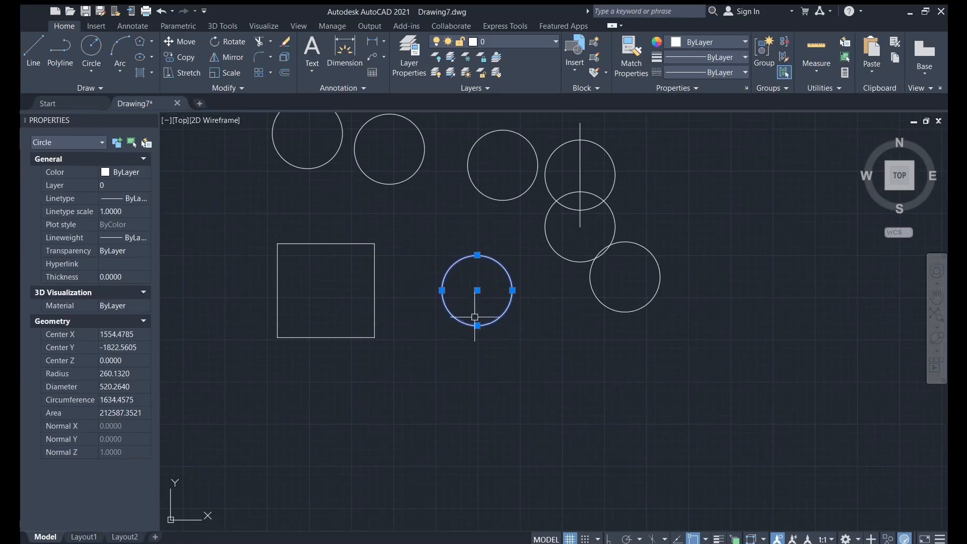
pyautogui.scroll(4, 493, 254)
pyautogui.scroll(-5, 493, 255)
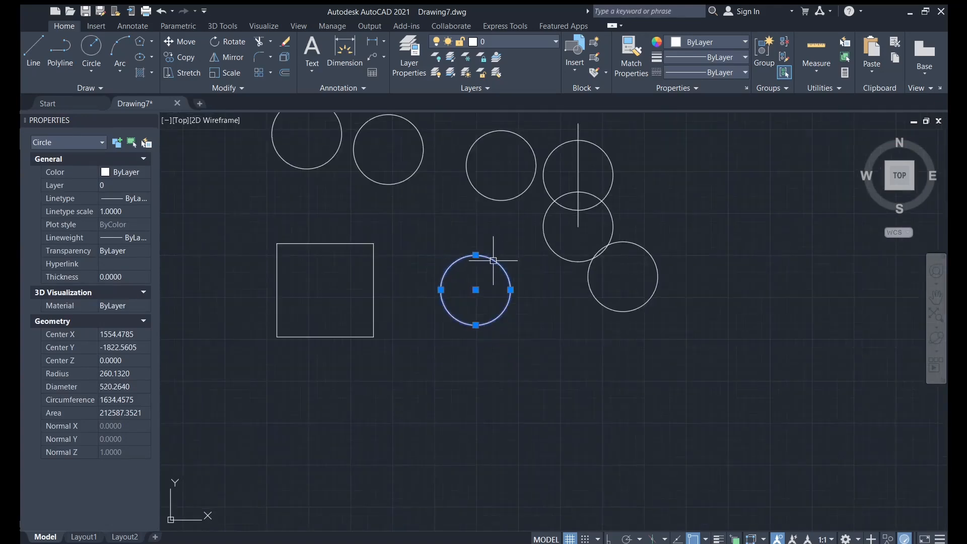
pyautogui.scroll(3, 492, 259)
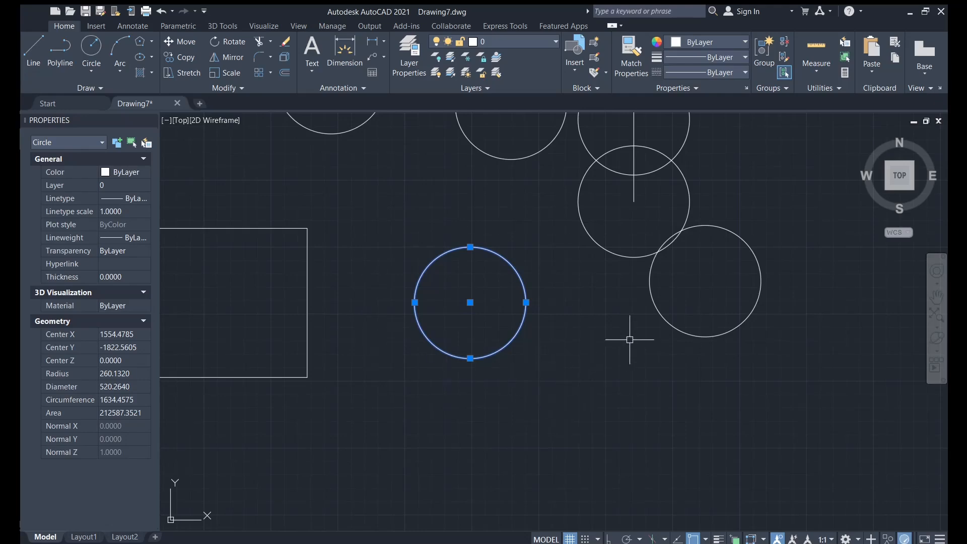
pyautogui.moveTo(630, 339); pyautogui.dragTo(499, 369, button='middle')
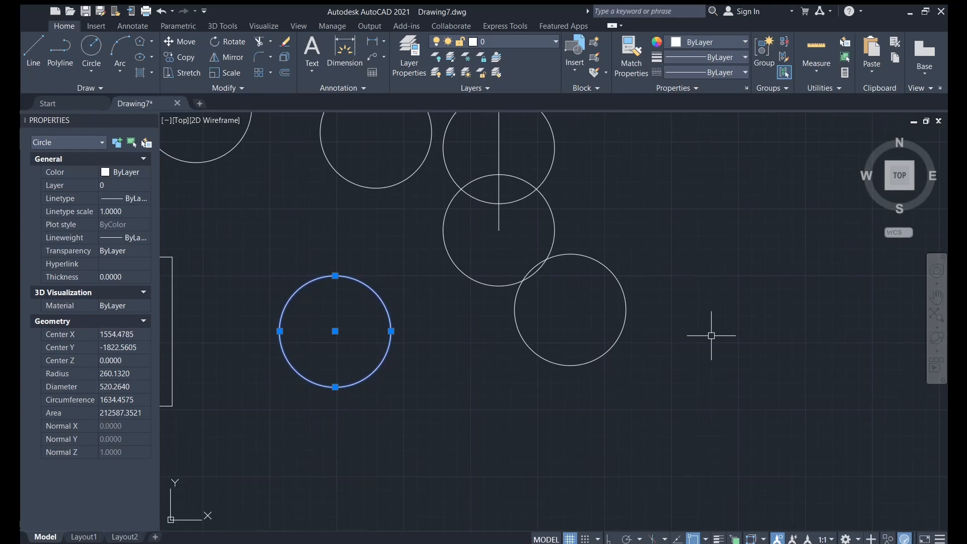
pyautogui.hotkey('ctrl', 'v')
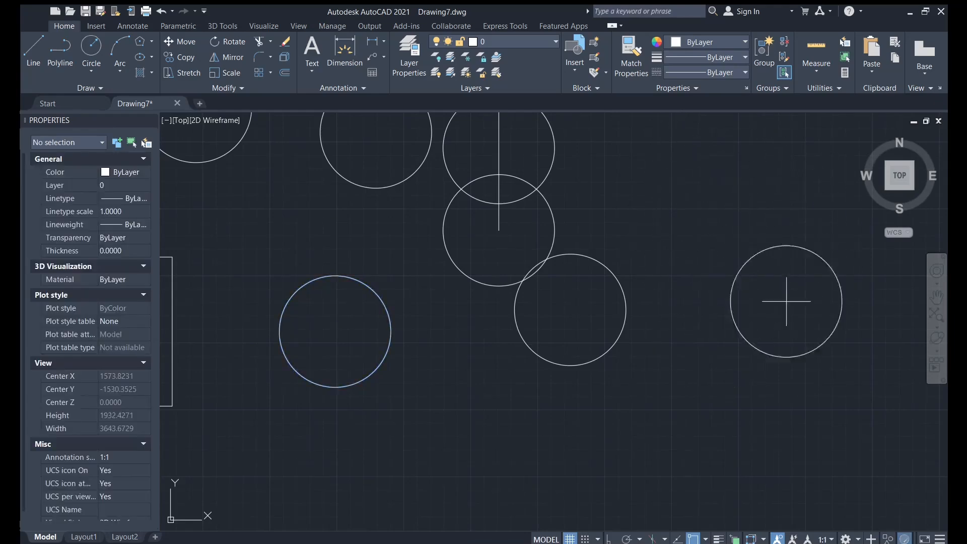
pyautogui.moveTo(569, 310); pyautogui.dragTo(797, 308, button='middle')
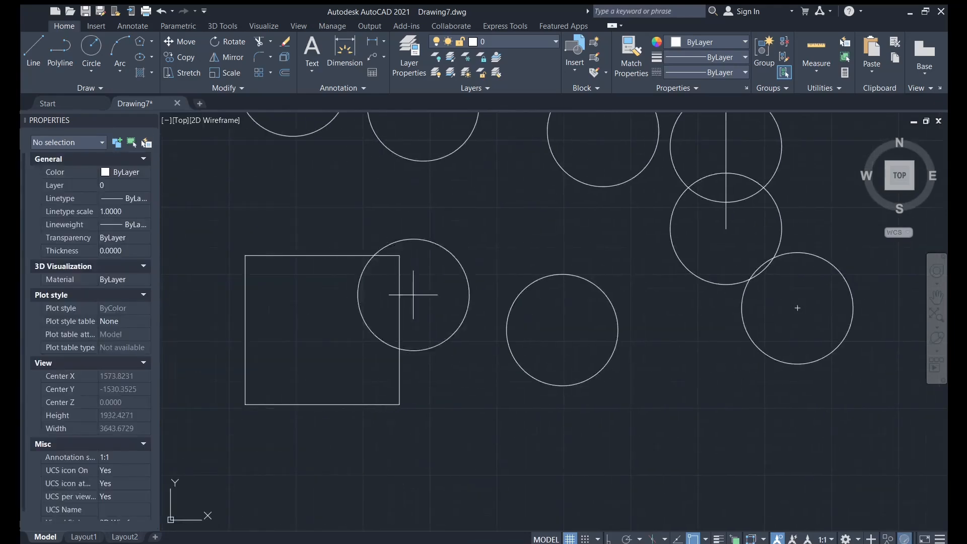
pyautogui.click(339, 255)
pyautogui.scroll(-2, 499, 451)
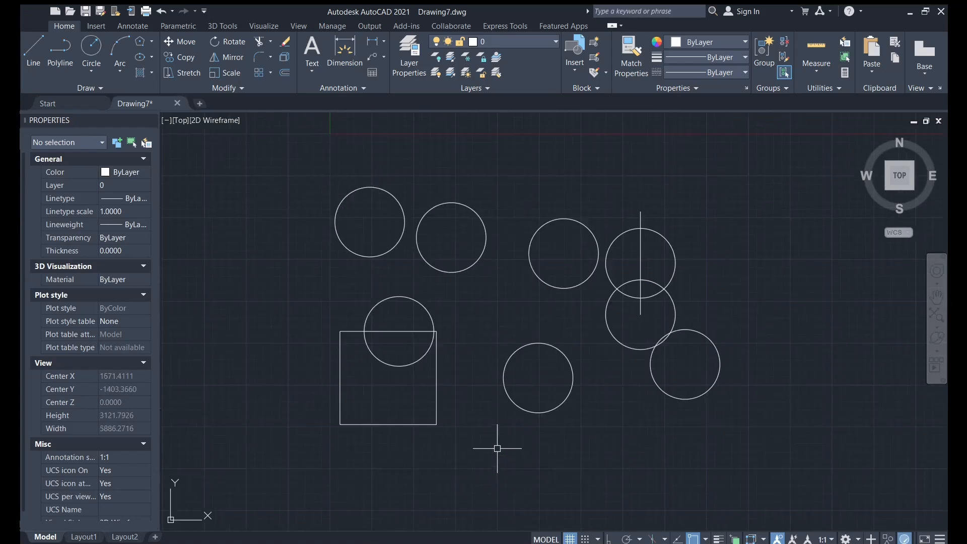
# Step: Copy the original circle with its top quadrant as base point and paste it at the square's lower-right corner
pyautogui.click(539, 412)
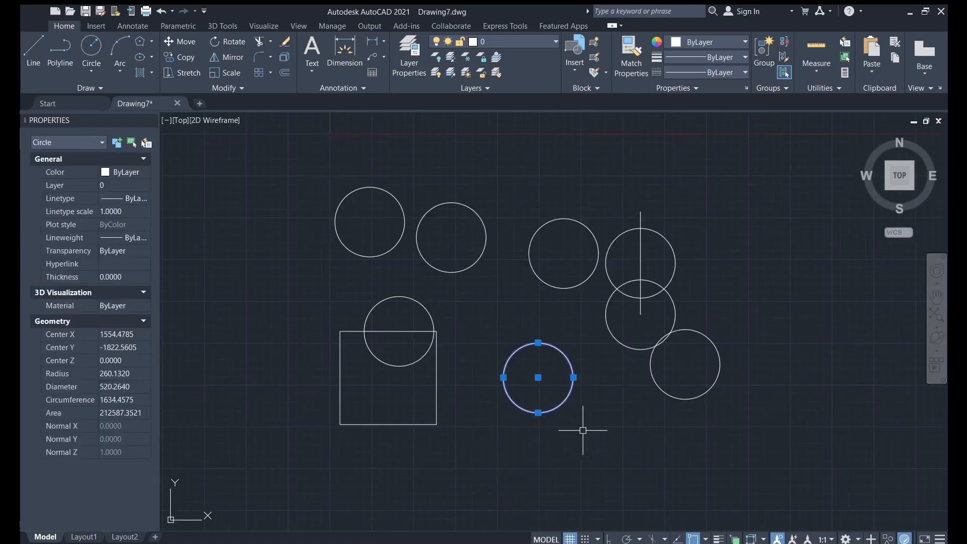
pyautogui.scroll(4, 586, 392)
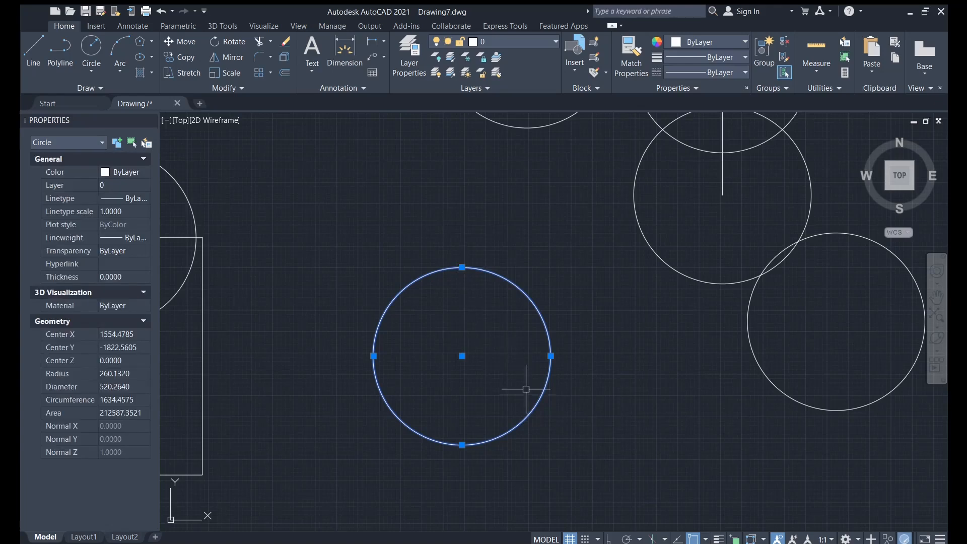
pyautogui.scroll(-2, 507, 378)
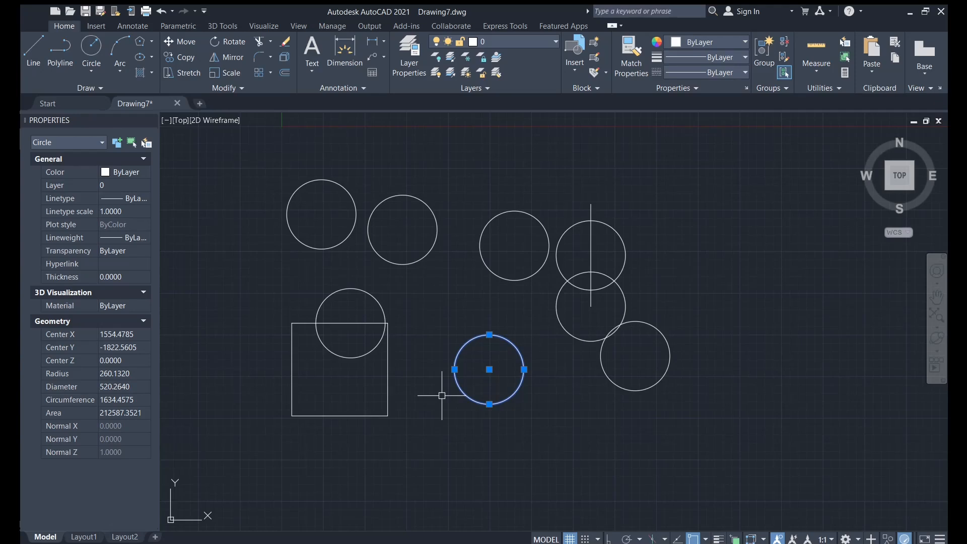
pyautogui.press('Escape')
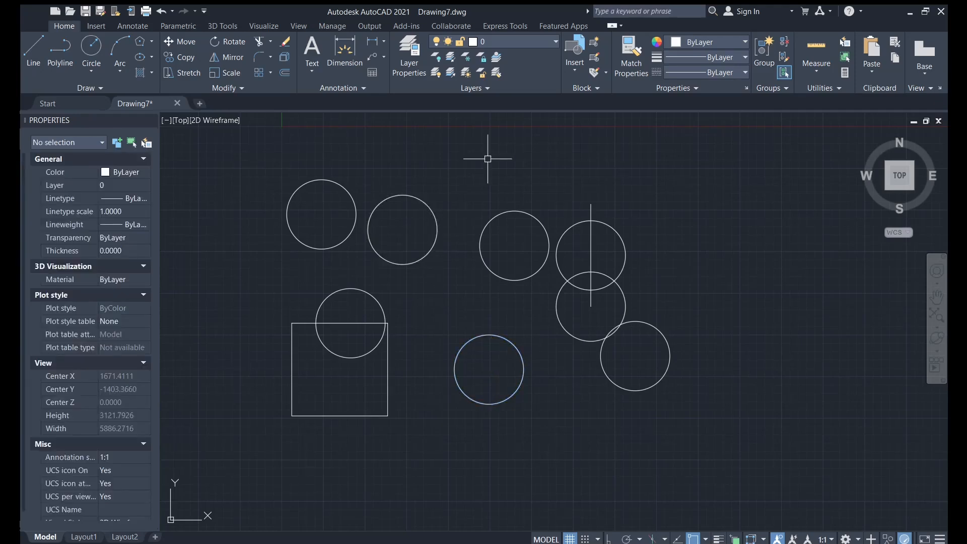
pyautogui.hotkey('ctrl', 'v')
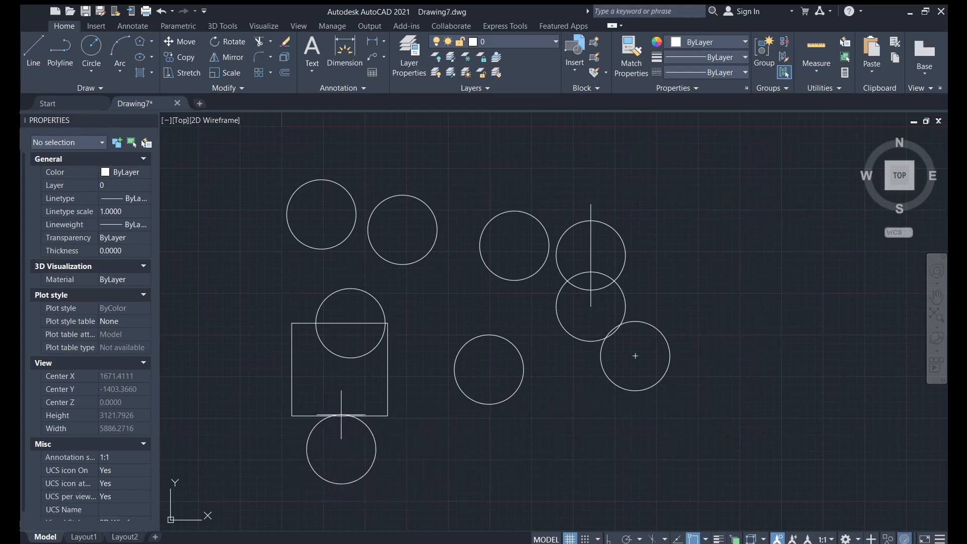
pyautogui.click(387, 416)
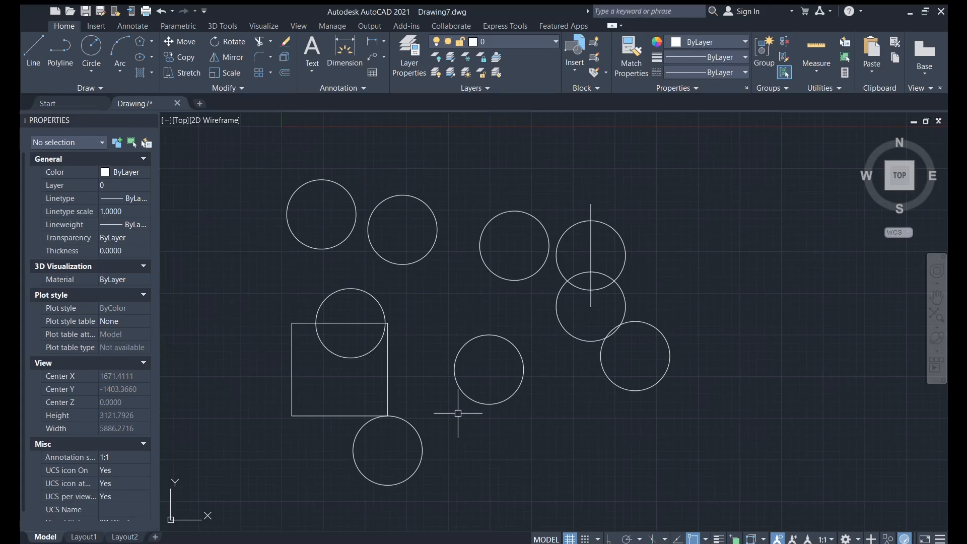
# Step: Copy the original circle to the clipboard without a base point and paste it freely above the other circles
pyautogui.click(462, 345)
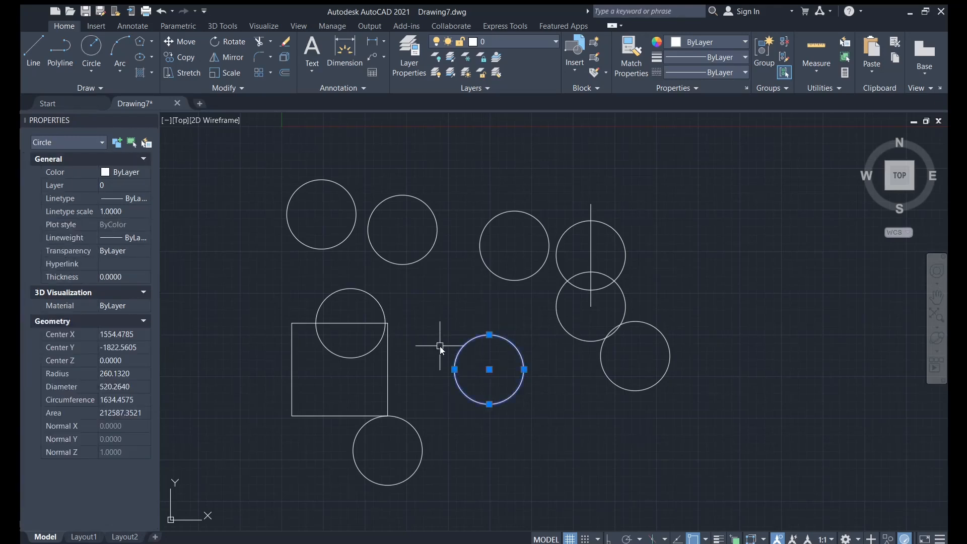
pyautogui.press('Escape')
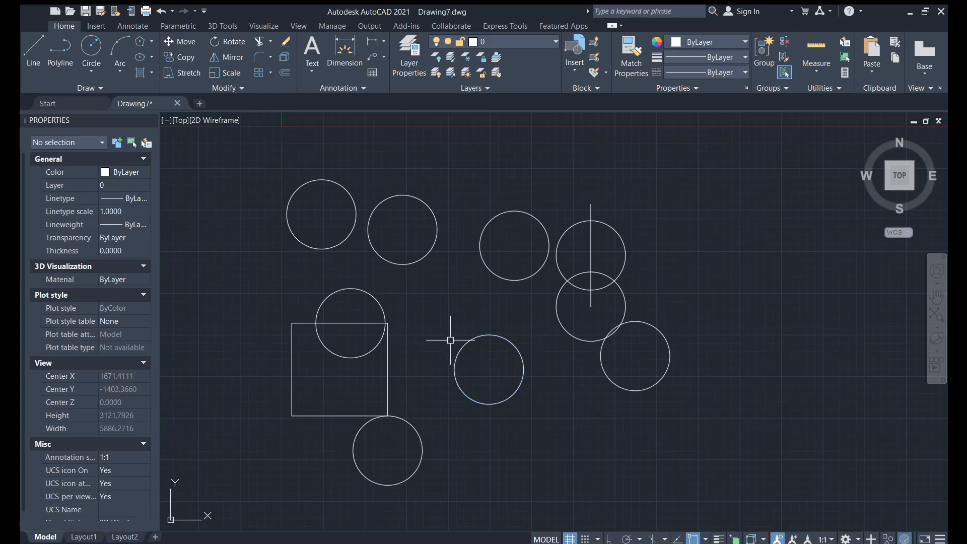
pyautogui.hotkey('ctrl', 'v')
pyautogui.click(456, 192)
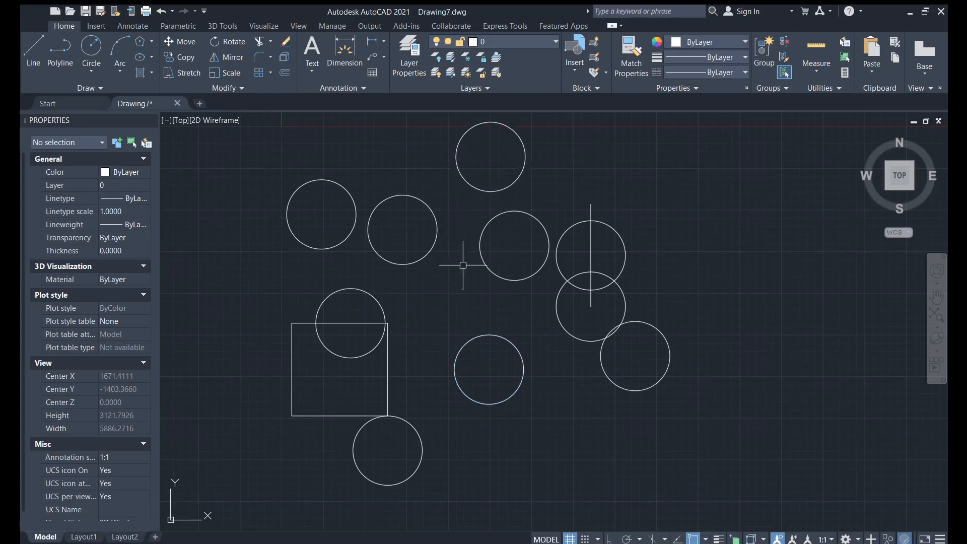
# Step: Copy the square with its left side's midpoint as base point and paste it in the empty area right of the circles
pyautogui.click(465, 341)
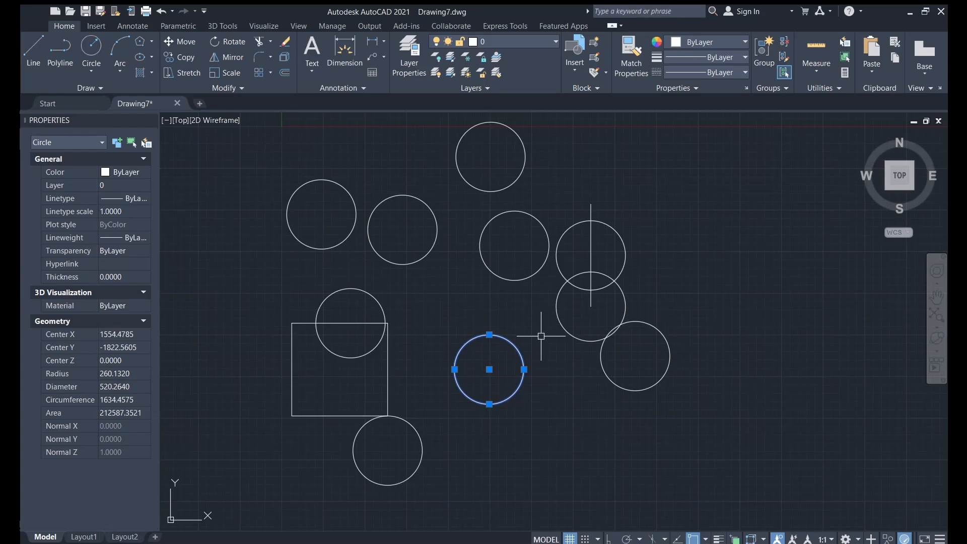
pyautogui.press('Escape')
pyautogui.click(388, 372)
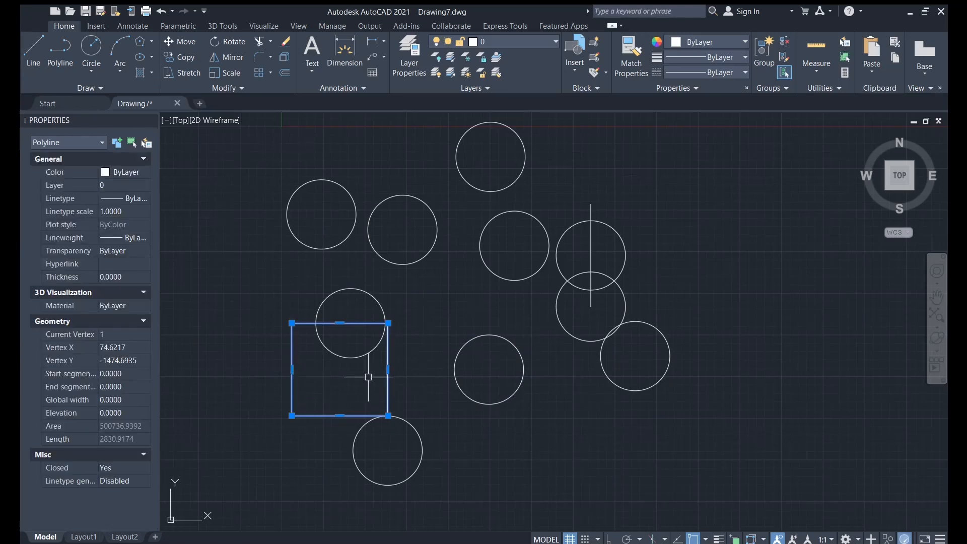
pyautogui.hotkey('ctrl', 'v')
pyautogui.click(713, 277)
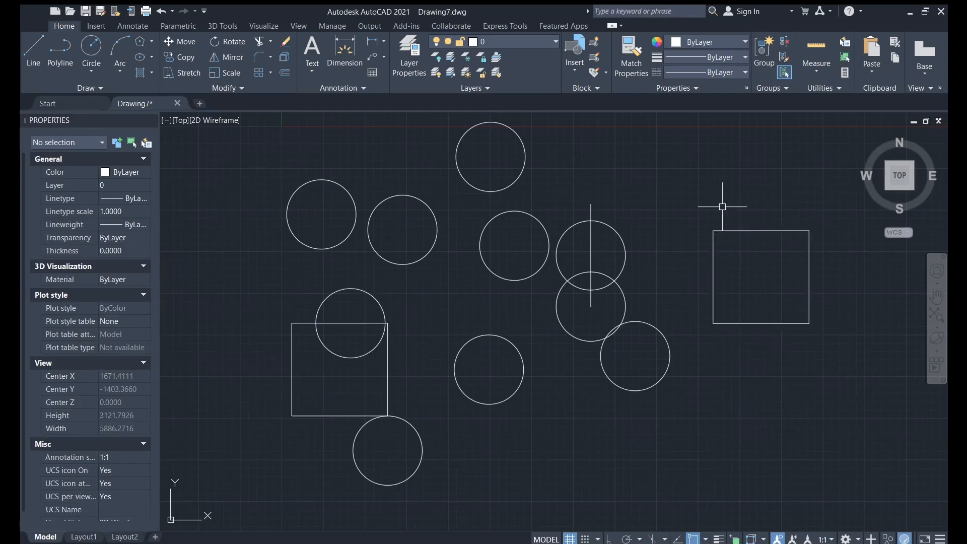
# Step: Apply the Stretch command to the whole copied square, shifting it a short distance down and to the right
pyautogui.moveTo(751, 201); pyautogui.dragTo(525, 253, button='middle')
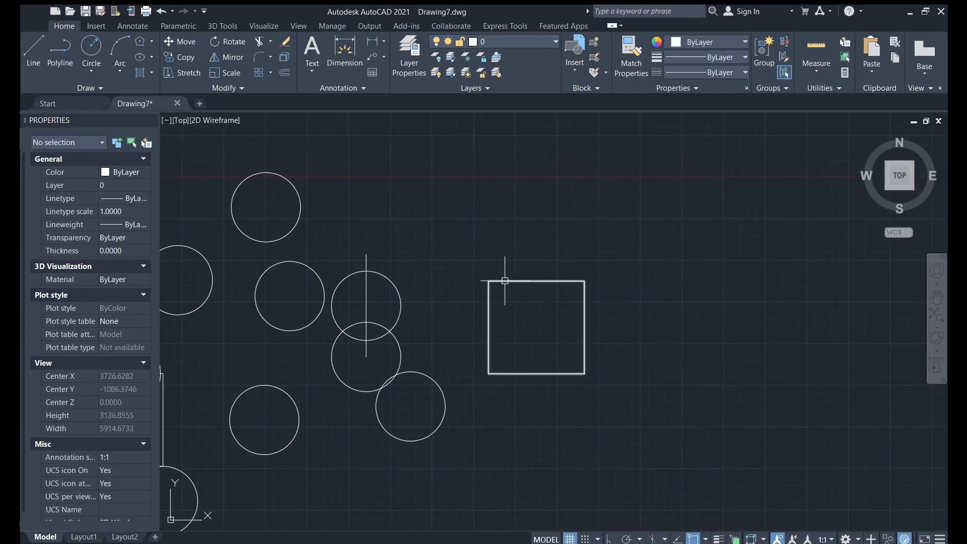
pyautogui.moveTo(514, 254); pyautogui.dragTo(466, 268, button='middle')
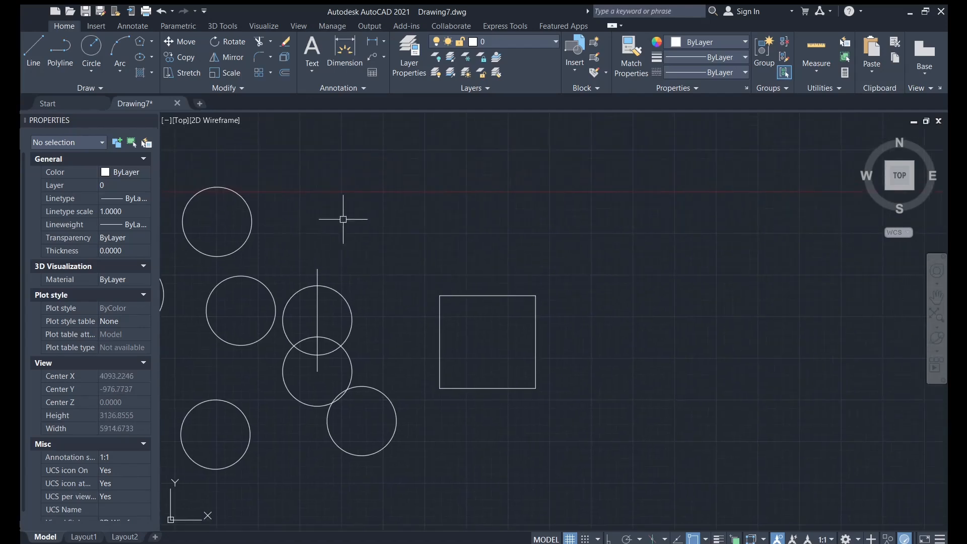
pyautogui.moveTo(318, 242); pyautogui.dragTo(459, 236, button='middle')
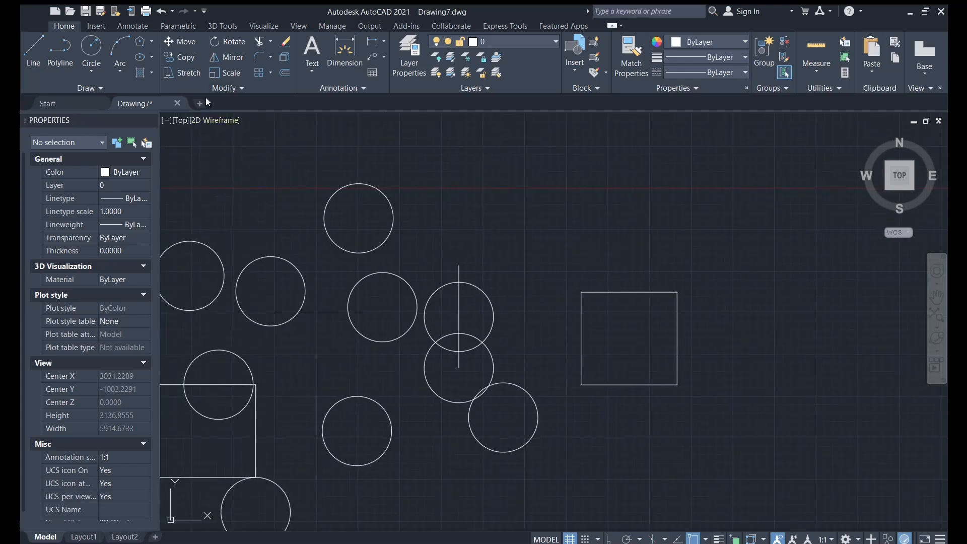
pyautogui.click(192, 75)
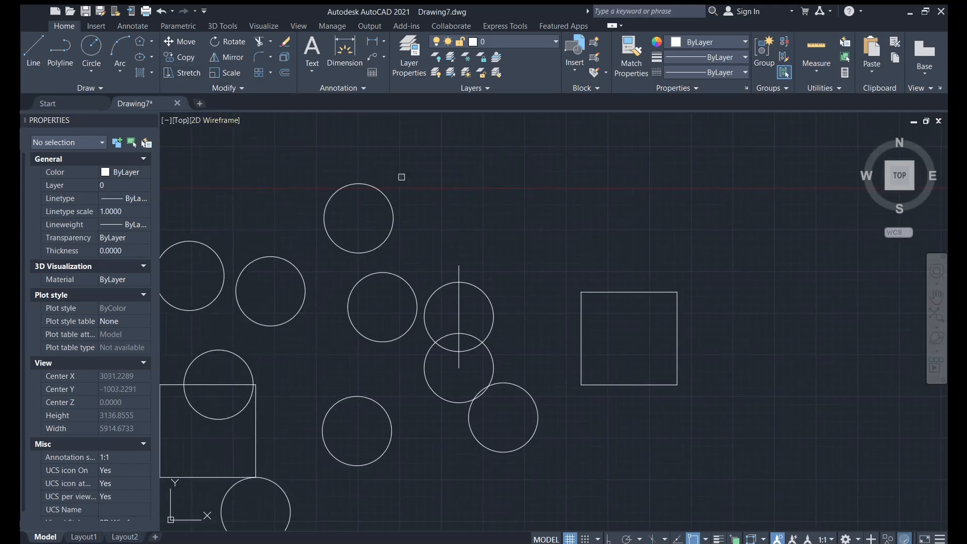
pyautogui.click(678, 337)
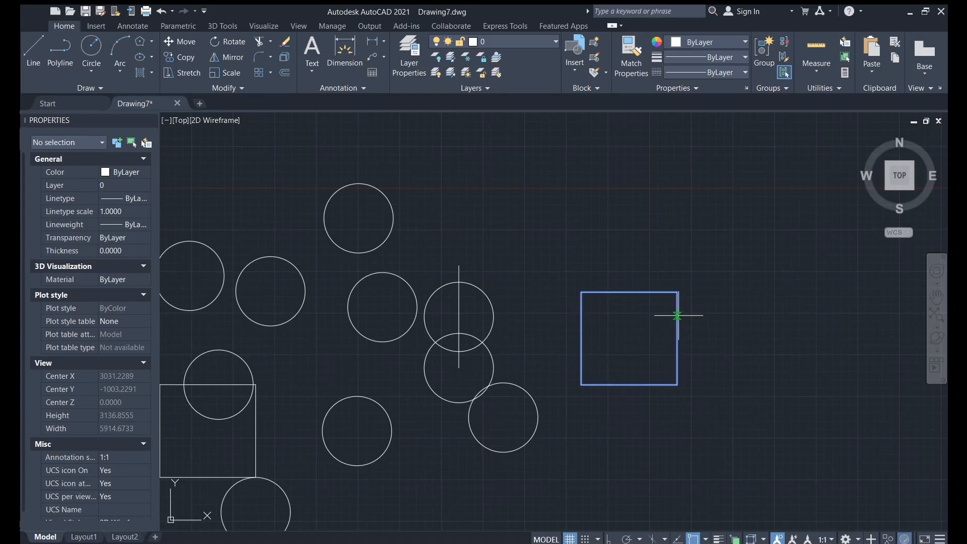
pyautogui.moveTo(677, 316); pyautogui.dragTo(692, 353)
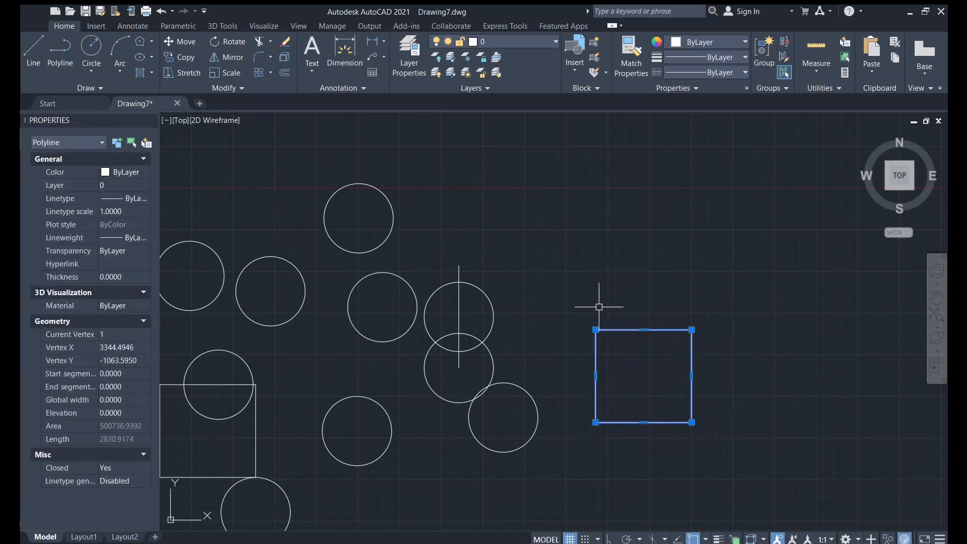
# Step: Draw an open three-segment polyline above the copied square, with its open side facing left, and check it by selecting it
pyautogui.moveTo(612, 266); pyautogui.dragTo(479, 296, button='middle')
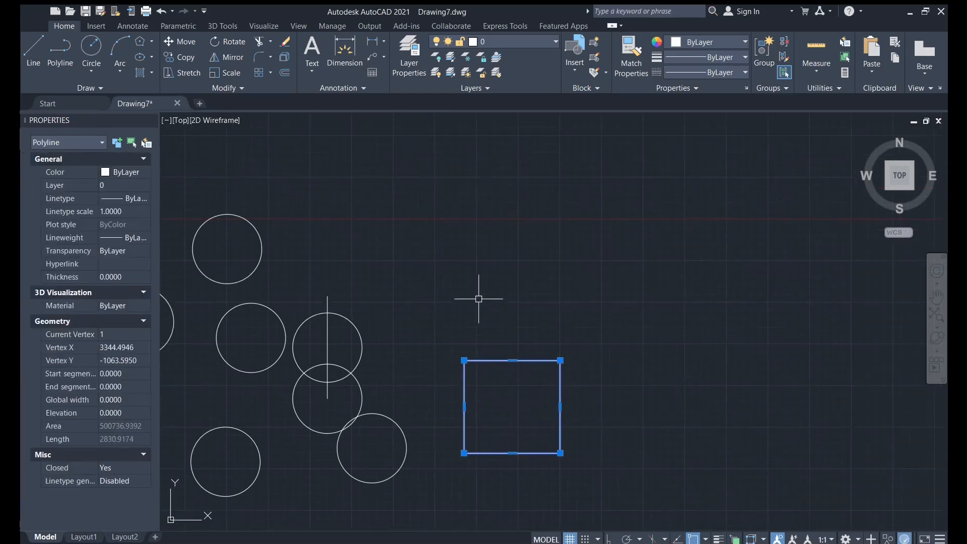
pyautogui.press('Escape')
pyautogui.press('l')
pyautogui.press('Return')
pyautogui.click(454, 201)
pyautogui.click(615, 206)
pyautogui.click(605, 280)
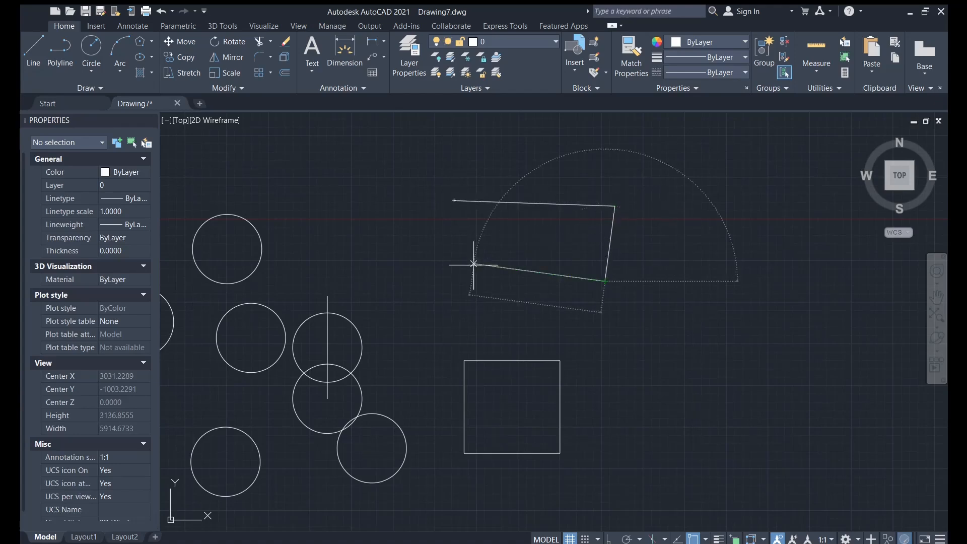
pyautogui.click(444, 260)
pyautogui.press('Return')
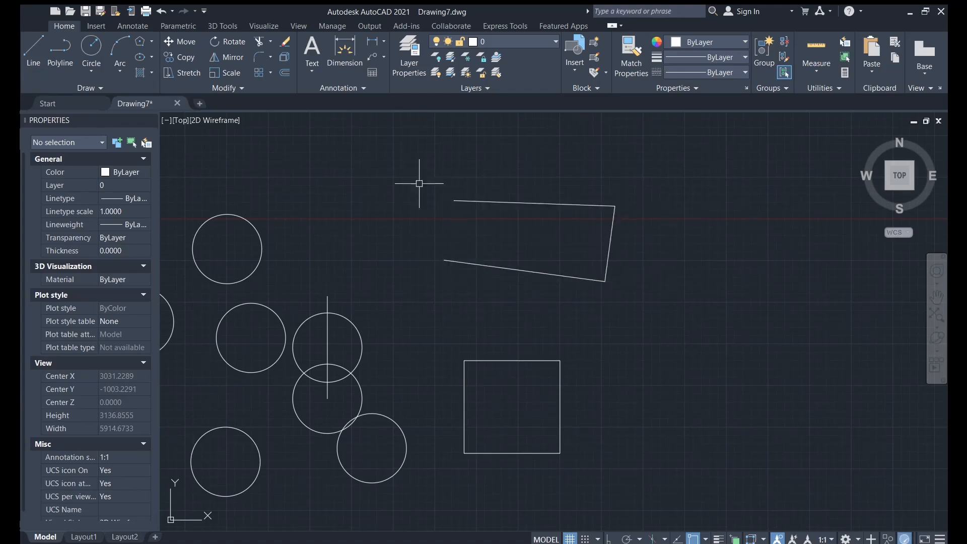
pyautogui.click(522, 203)
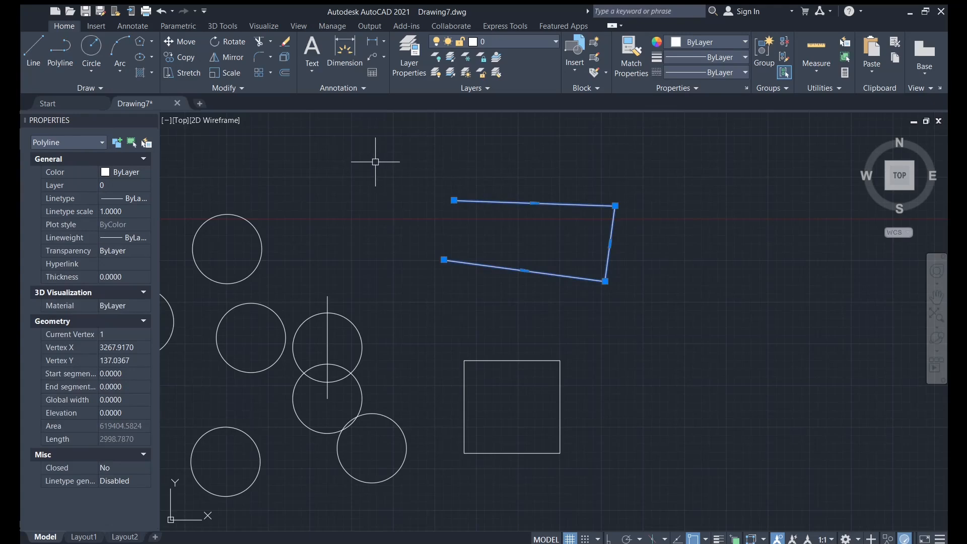
pyautogui.press('Escape')
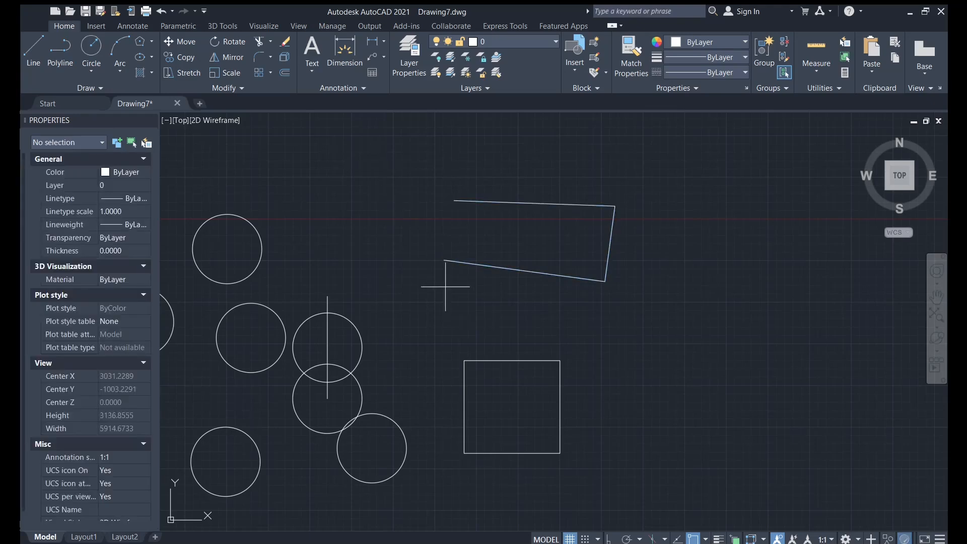
# Step: Draw three connected separate lines right of the polyline, forming a similar shape open to the left, and check them by selecting them
pyautogui.click(640, 229)
pyautogui.click(815, 251)
pyautogui.click(801, 371)
pyautogui.click(640, 329)
pyautogui.press('Return')
pyautogui.click(827, 390)
pyautogui.click(757, 226)
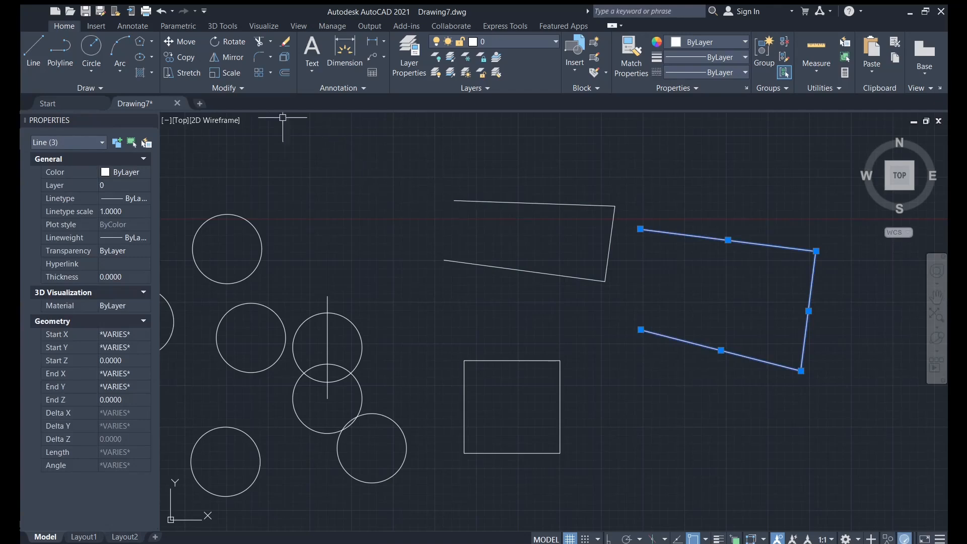
pyautogui.press('Escape')
# Step: Stretch the closed right end of the three-line shape down and to the right, lengthening its upper and lower lines
pyautogui.click(805, 340)
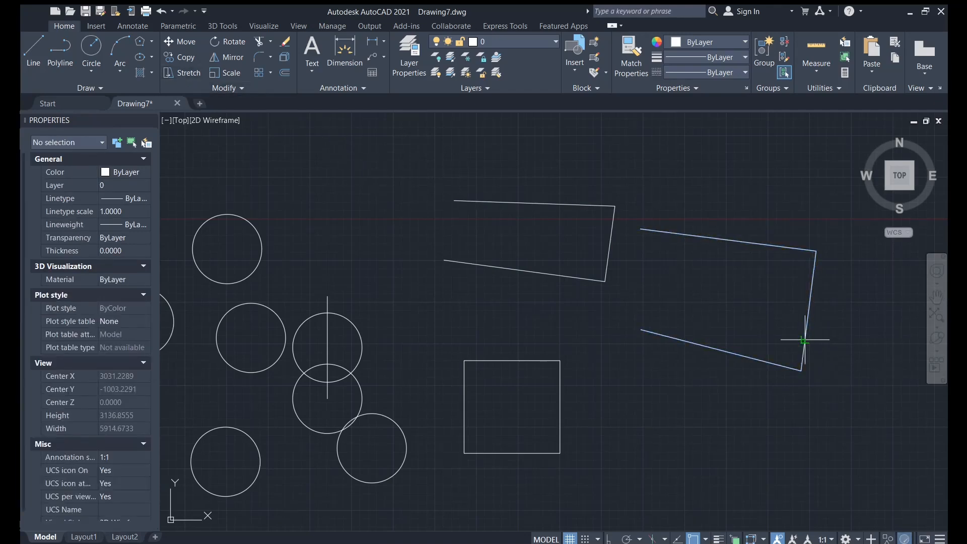
pyautogui.moveTo(891, 379); pyautogui.dragTo(684, 335, button='middle')
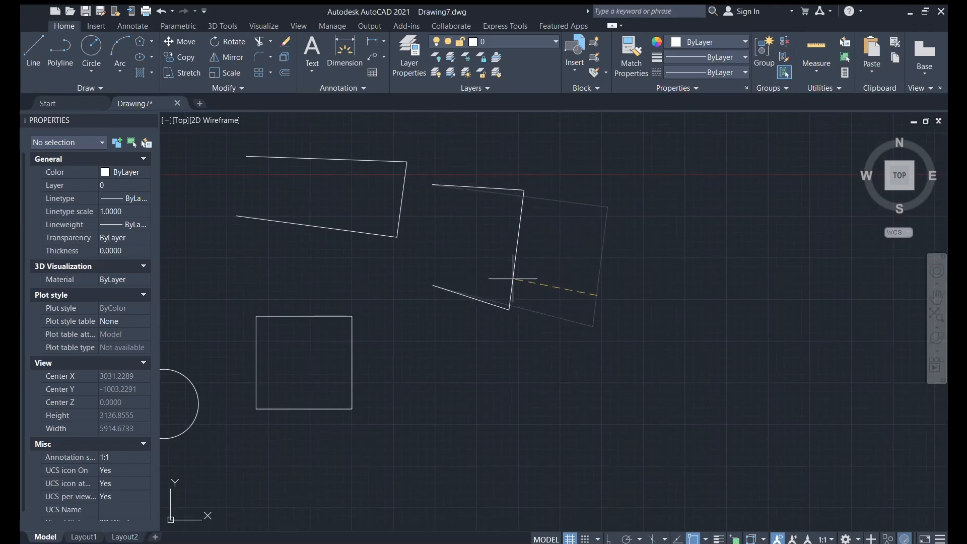
pyautogui.click(760, 405)
# Step: Stretch only the lower-right corner of the three-line shape down and to the left, using a crossing selection around that corner
pyautogui.moveTo(687, 379); pyautogui.dragTo(587, 304, button='middle')
pyautogui.moveTo(704, 413); pyautogui.dragTo(621, 326)
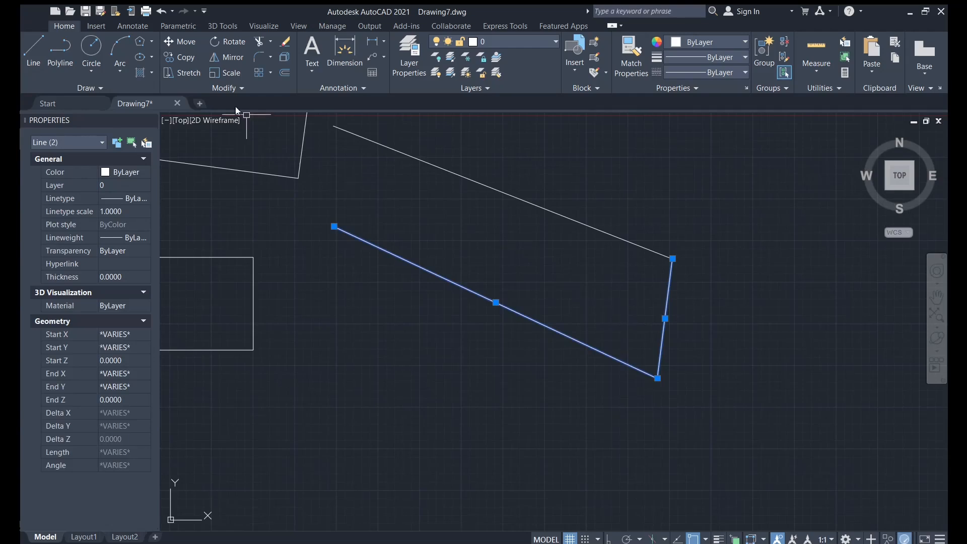
pyautogui.click(183, 73)
pyautogui.click(431, 272)
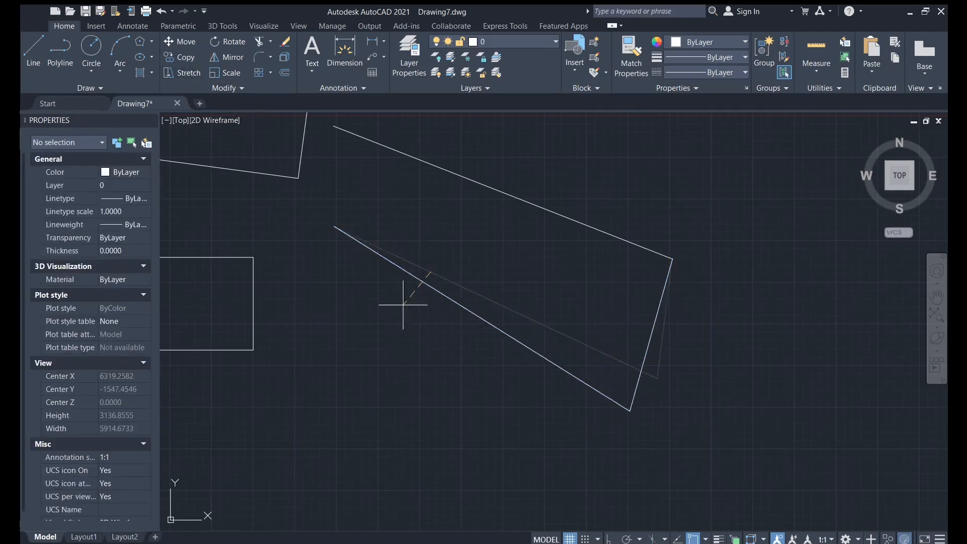
pyautogui.click(283, 344)
# Step: Stretch the open polyline's lower-right corner down and to the right, leaving its other vertices in place
pyautogui.moveTo(501, 344); pyautogui.dragTo(639, 301, button='middle')
pyautogui.scroll(-1, 634, 302)
pyautogui.moveTo(549, 249); pyautogui.dragTo(594, 290, button='middle')
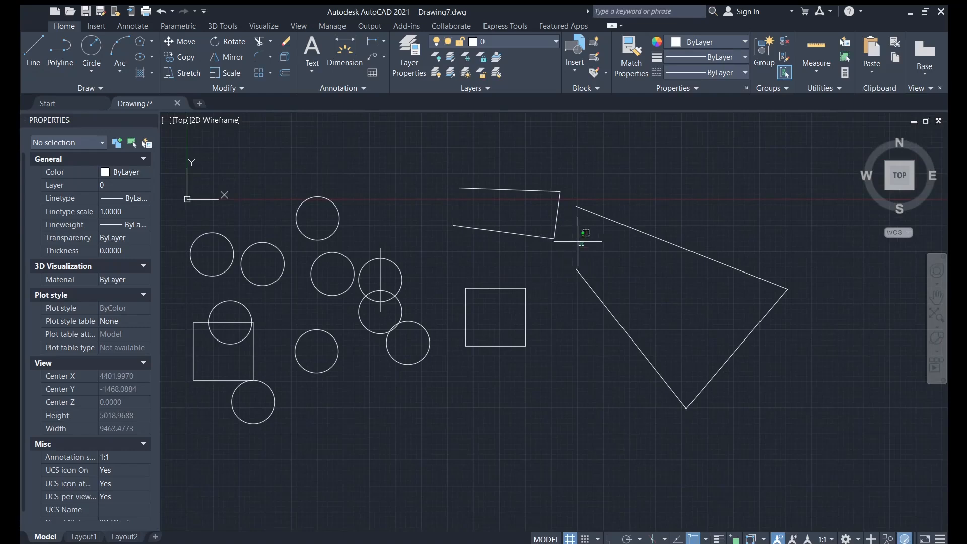
pyautogui.click(557, 222)
pyautogui.click(189, 74)
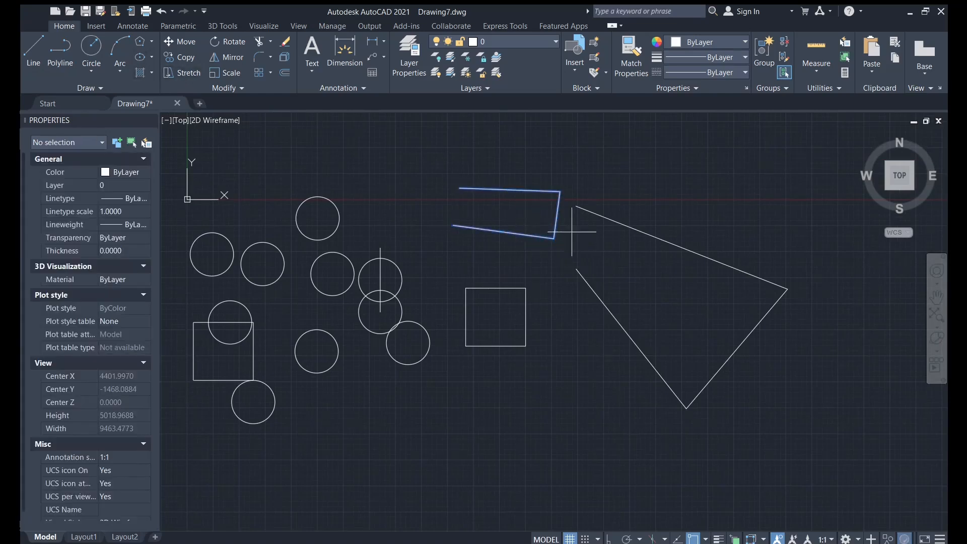
pyautogui.click(473, 188)
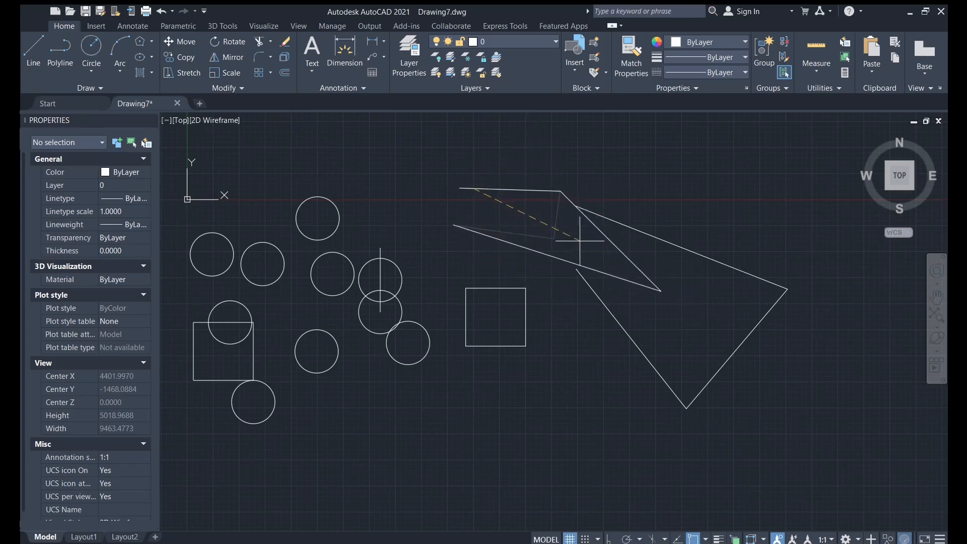
pyautogui.press('Escape')
# Step: Rotate the copied square a quarter turn counterclockwise about its lower-right corner
pyautogui.moveTo(503, 267)
pyautogui.mouseDown(button='middle')
pyautogui.moveTo(531, 293)
pyautogui.moveTo(574, 310)
pyautogui.moveTo(654, 265)
pyautogui.mouseUp(button='middle')
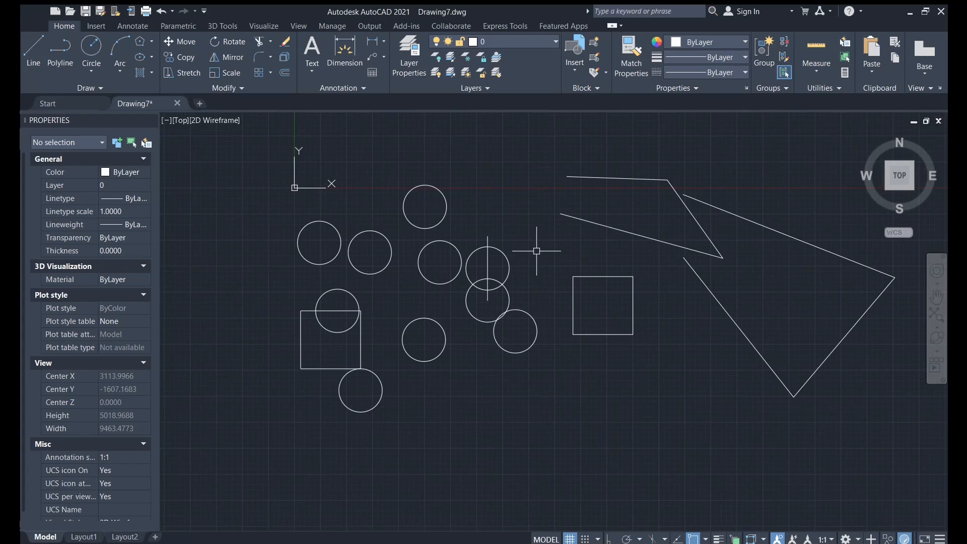
pyautogui.click(222, 41)
pyautogui.moveTo(643, 386); pyautogui.dragTo(569, 385, button='middle')
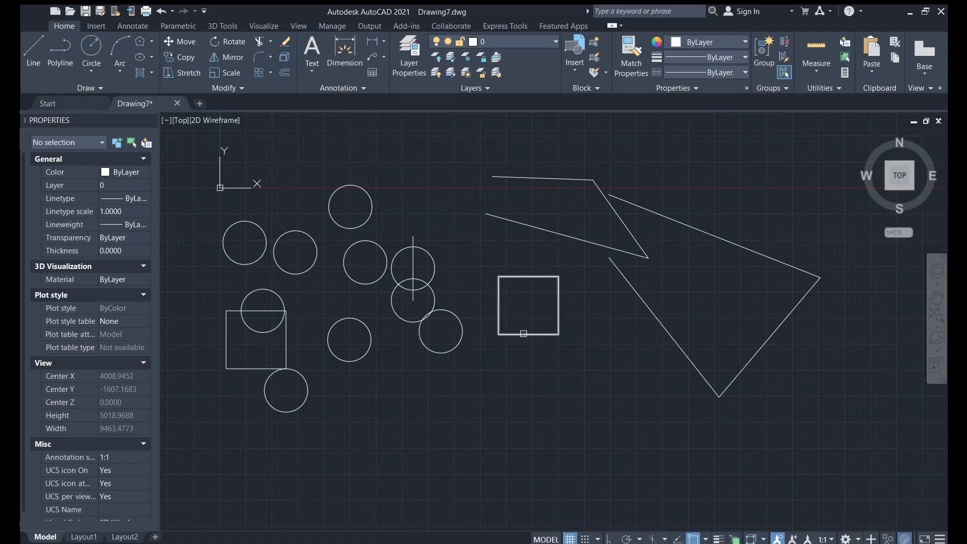
pyautogui.scroll(4, 528, 327)
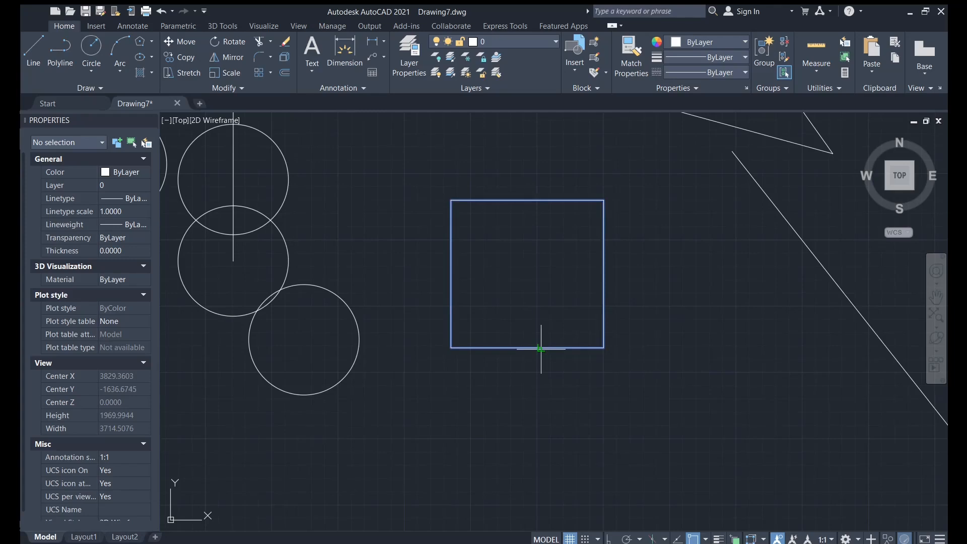
pyautogui.click(602, 349)
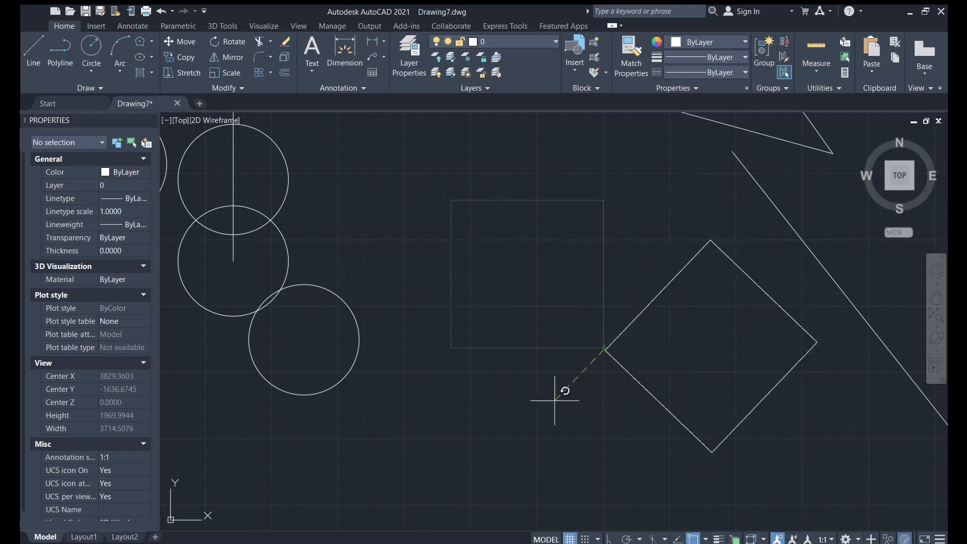
pyautogui.click(586, 278)
pyautogui.scroll(-4, 637, 309)
pyautogui.moveTo(672, 319); pyautogui.dragTo(596, 322, button='middle')
pyautogui.click(565, 330)
pyautogui.scroll(4, 579, 327)
pyautogui.scroll(-4, 578, 327)
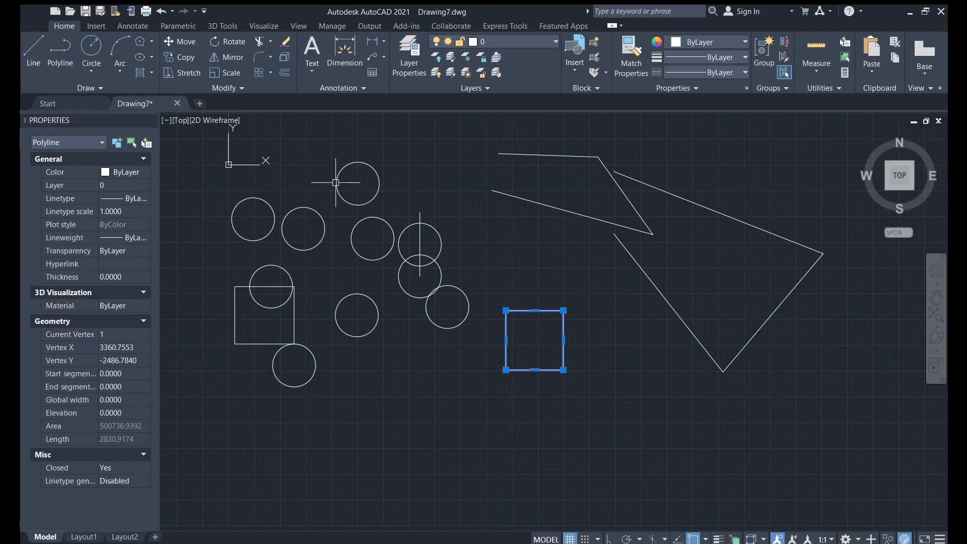
pyautogui.press('Escape')
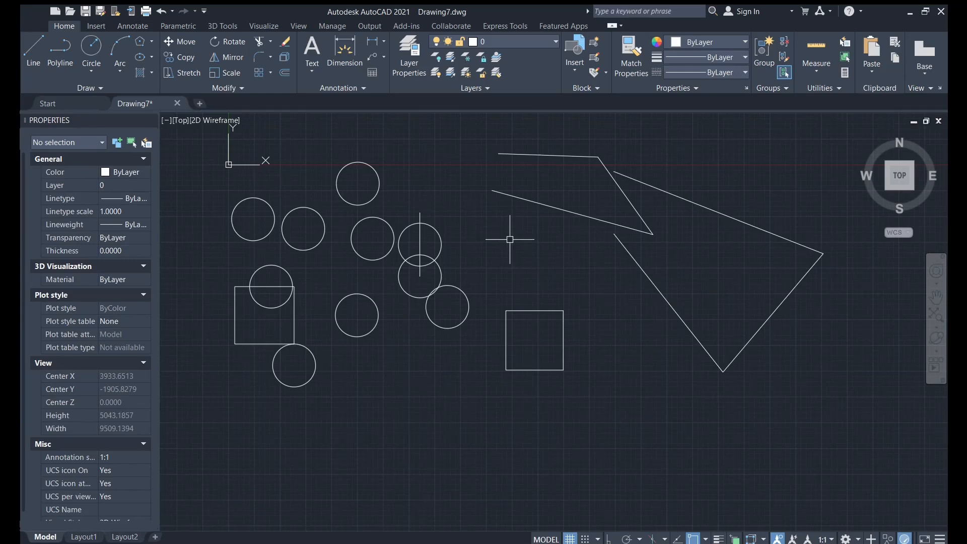
# Step: Mirror the copied square across the lower-right line of the three-line shape, erasing the source square
pyautogui.click(225, 63)
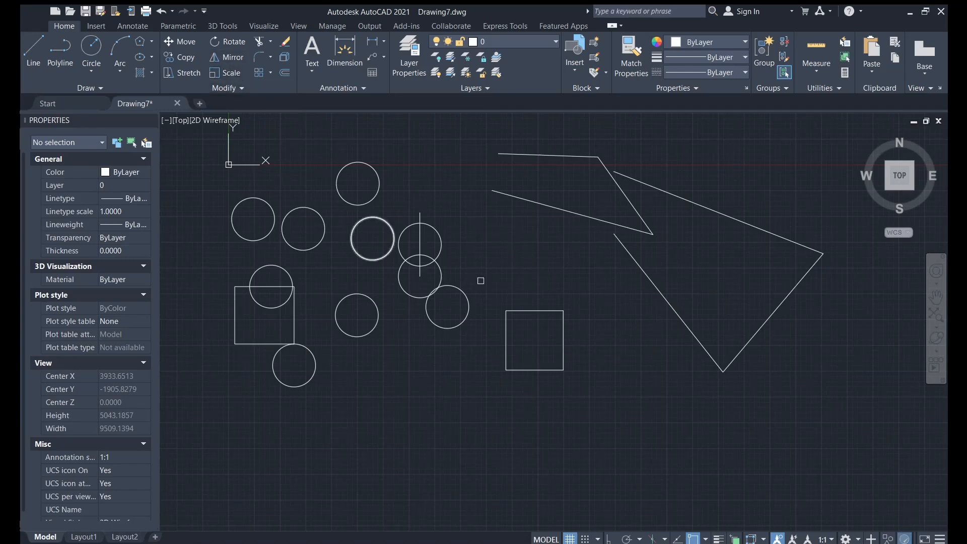
pyautogui.click(563, 347)
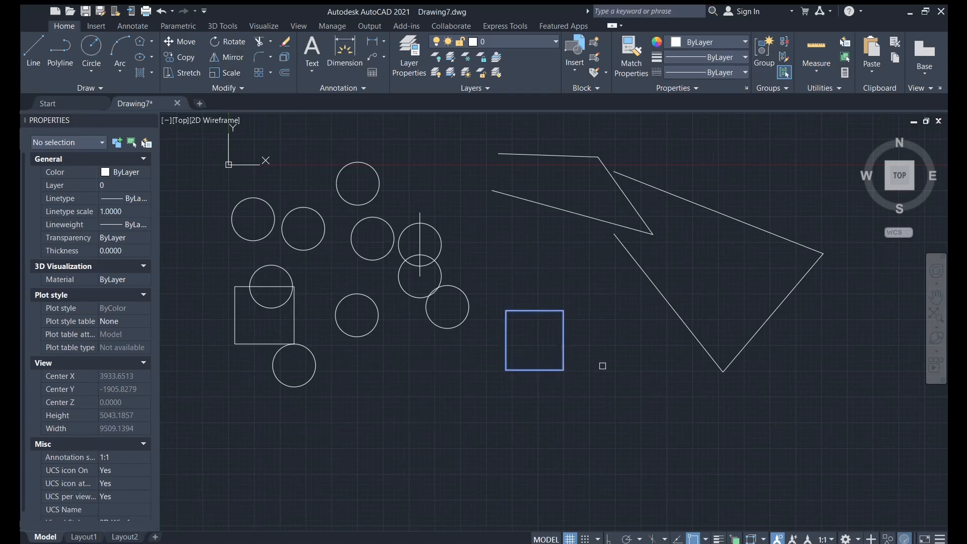
pyautogui.press('Return')
pyautogui.click(723, 372)
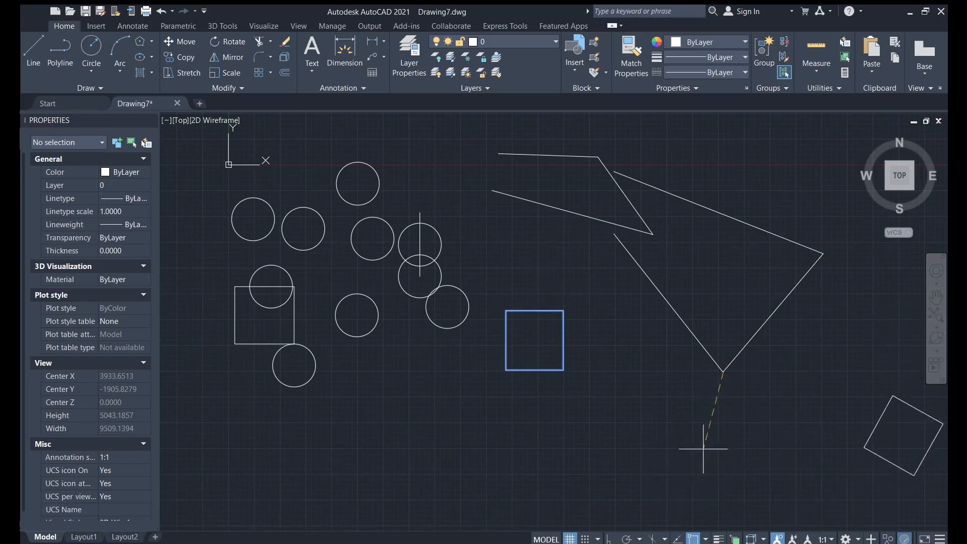
pyautogui.click(779, 305)
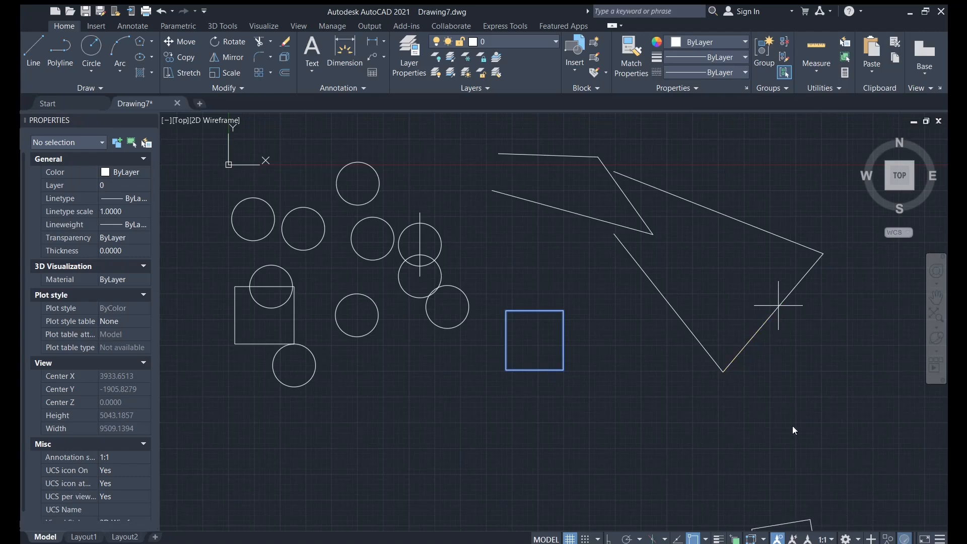
pyautogui.moveTo(799, 499); pyautogui.dragTo(742, 402, button='middle')
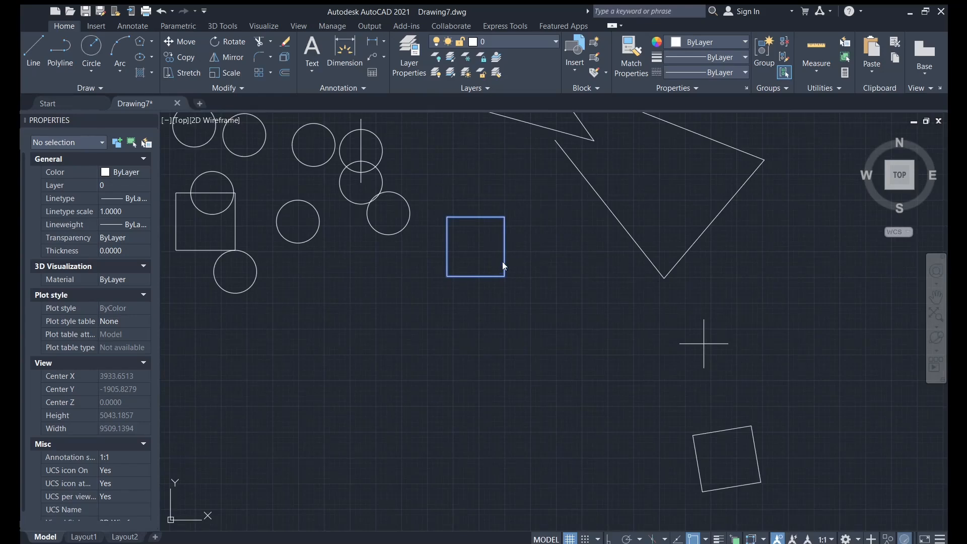
pyautogui.click(724, 376)
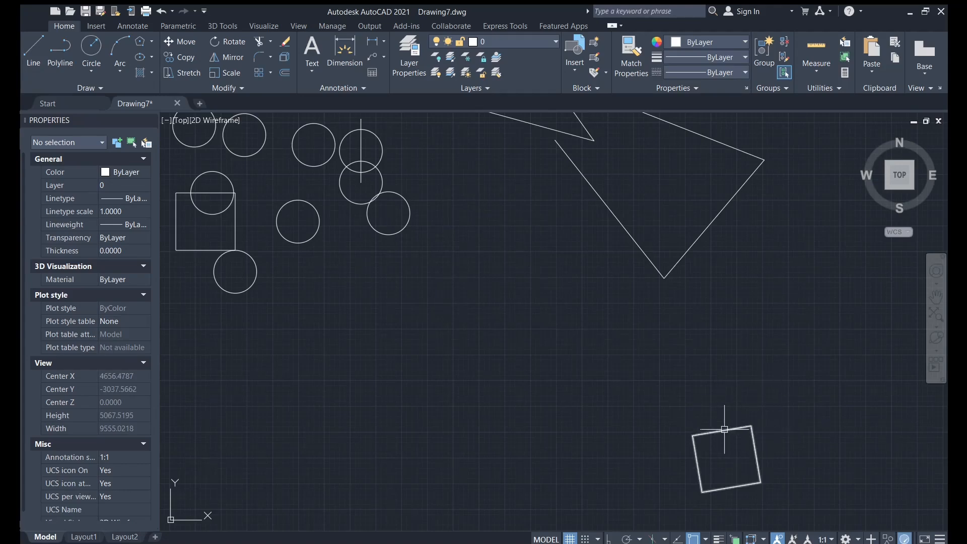
# Step: Mirror the tilted square across its own upper edge, using the edge's two endpoints as the axis and erasing the source
pyautogui.click(227, 60)
pyautogui.scroll(4, 655, 383)
pyautogui.moveTo(667, 396); pyautogui.dragTo(585, 264, button='middle')
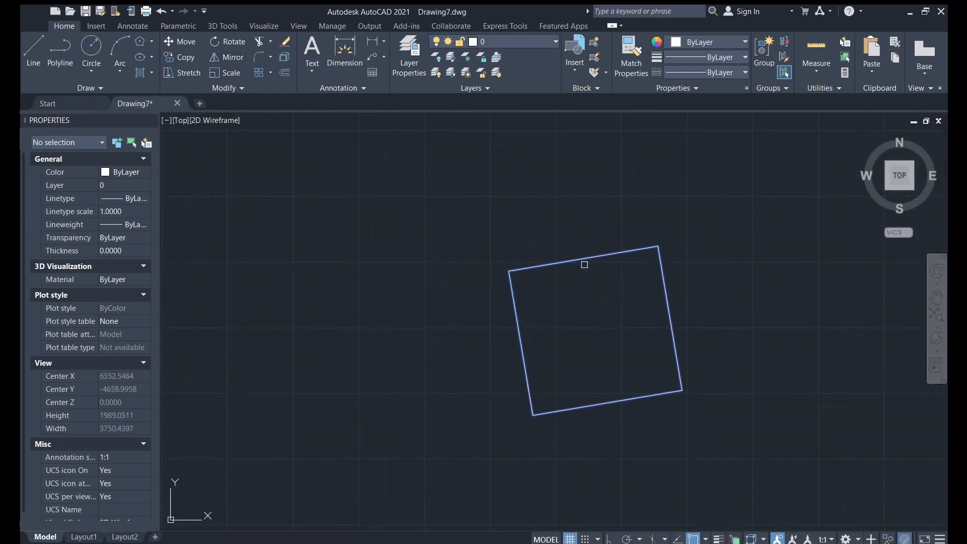
pyautogui.press('Return')
pyautogui.click(508, 271)
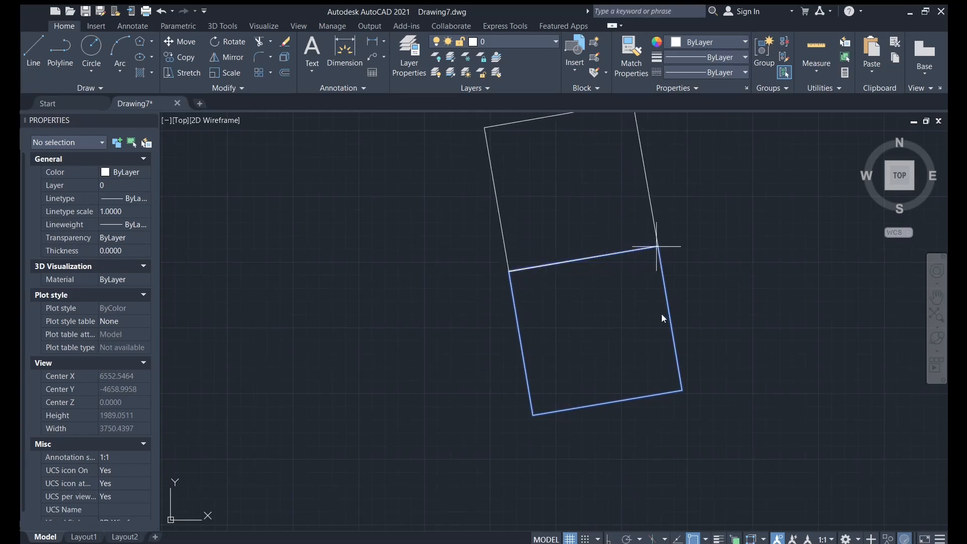
pyautogui.click(657, 246)
pyautogui.write('y')
pyautogui.press('Return')
pyautogui.scroll(-2, 549, 270)
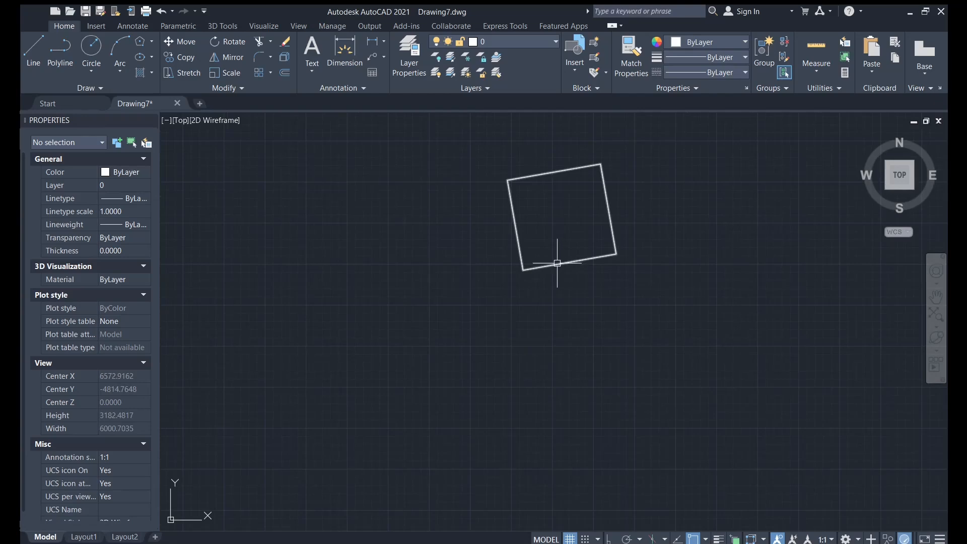
# Step: Mirror the tilted square across its own right edge, using the edge's two endpoints as the axis and keeping the source
pyautogui.click(560, 264)
pyautogui.moveTo(727, 244); pyautogui.dragTo(652, 276, button='middle')
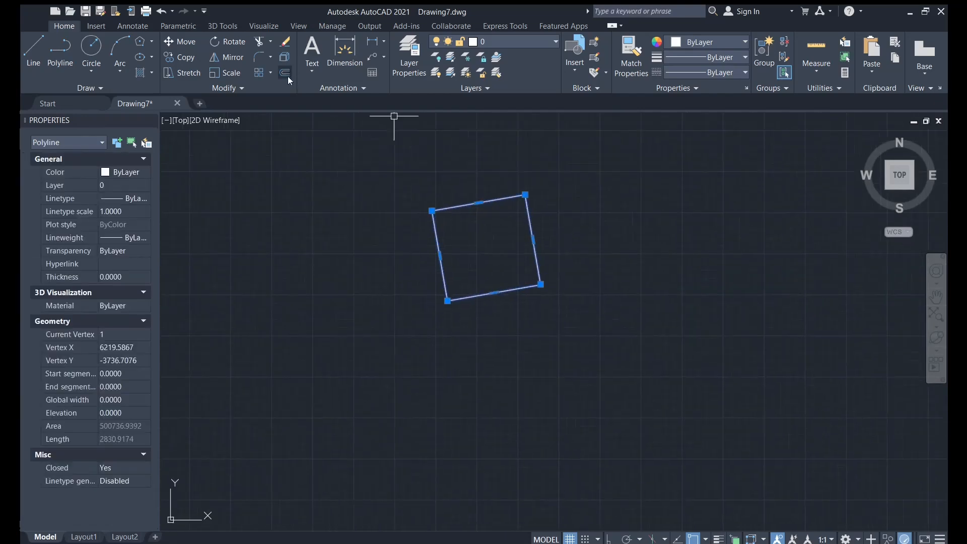
pyautogui.click(229, 58)
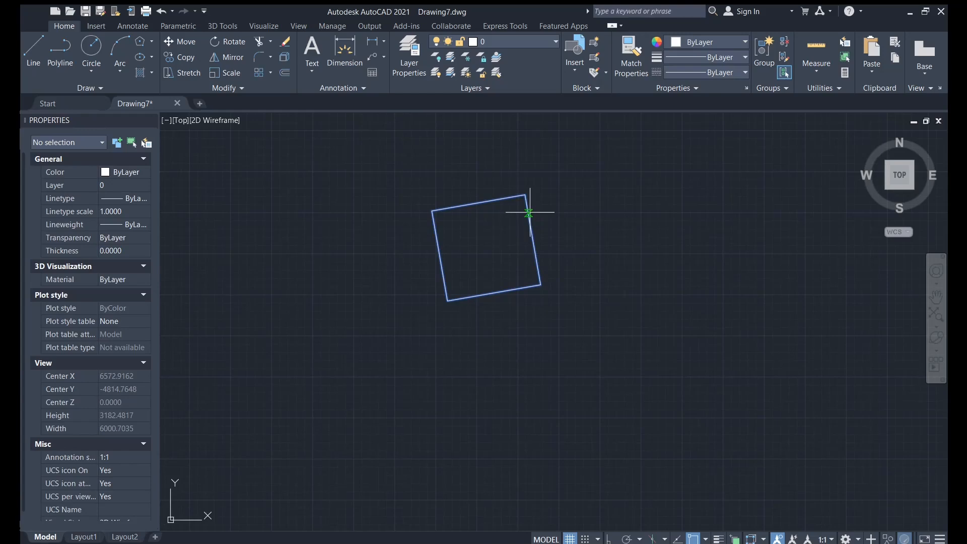
pyautogui.click(525, 195)
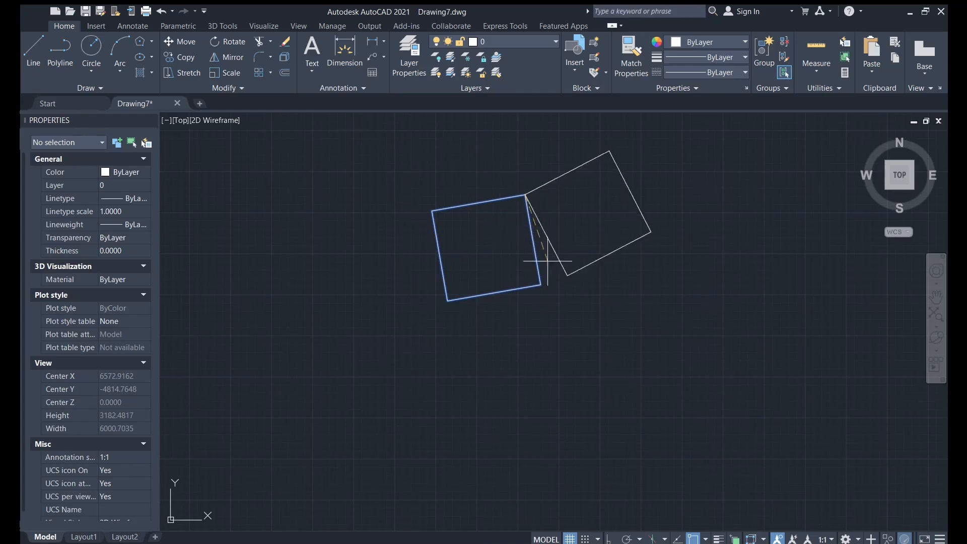
pyautogui.click(540, 285)
pyautogui.press('Return')
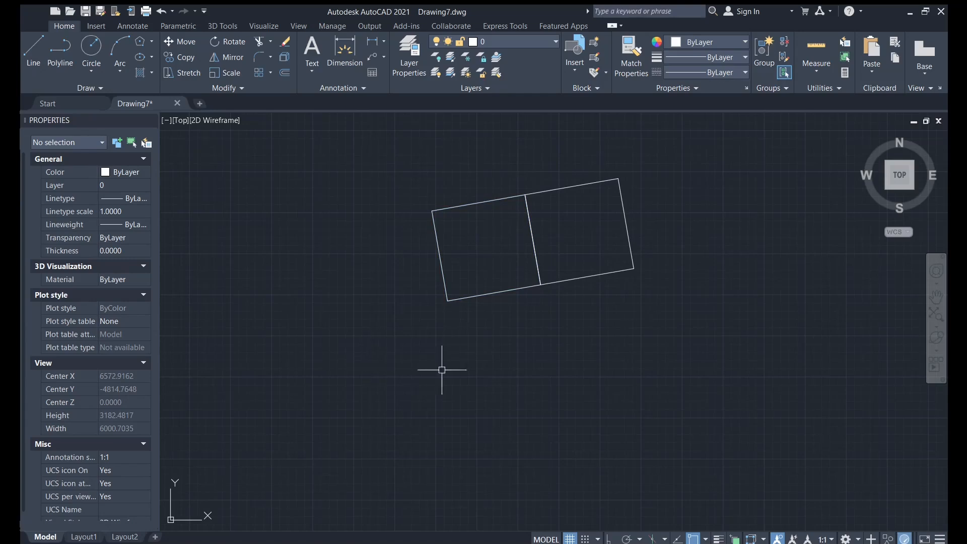
# Step: Mirror both adjoining squares across a diagonal from the left square's lower edge to the pair's upper-right corner, keeping the originals
pyautogui.click(648, 212)
pyautogui.click(483, 167)
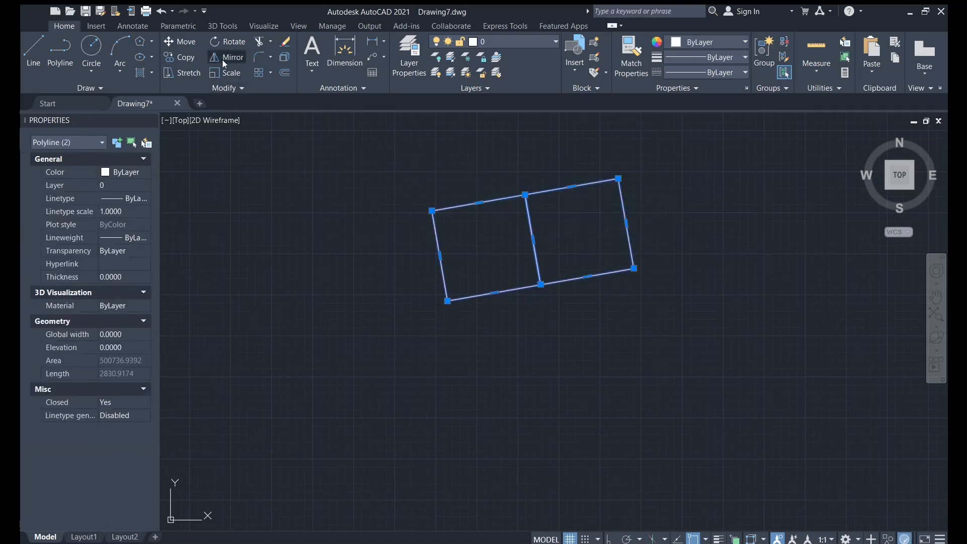
pyautogui.press('Escape')
pyautogui.click(480, 294)
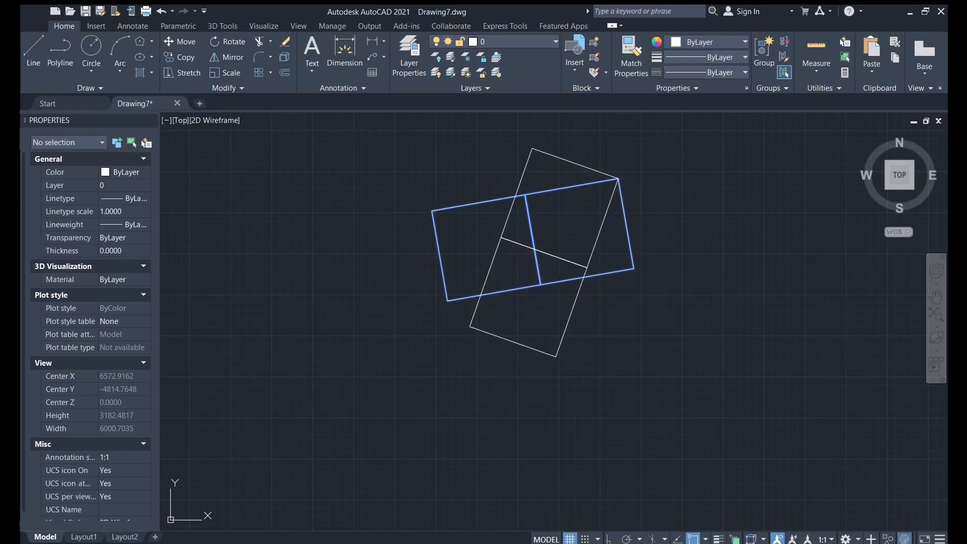
pyautogui.click(618, 180)
pyautogui.scroll(-7, 615, 302)
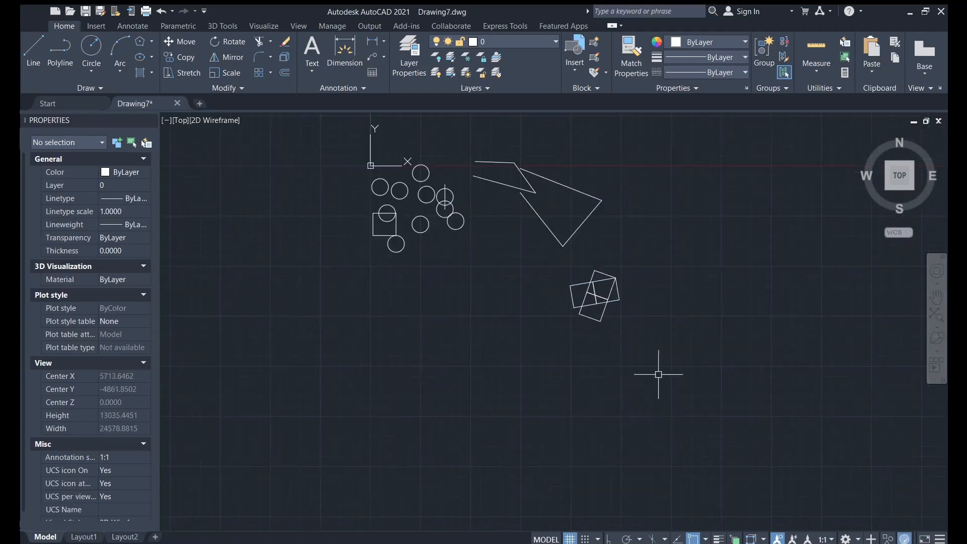
# Step: Draw a vertical line about 1640 units long to the right of the overlapping squares, with Ortho mode on
pyautogui.scroll(4, 627, 294)
pyautogui.scroll(-3, 627, 294)
pyautogui.scroll(3, 634, 312)
pyautogui.moveTo(641, 330)
pyautogui.mouseDown(button='middle')
pyautogui.moveTo(534, 292)
pyautogui.moveTo(502, 323)
pyautogui.mouseUp(button='middle')
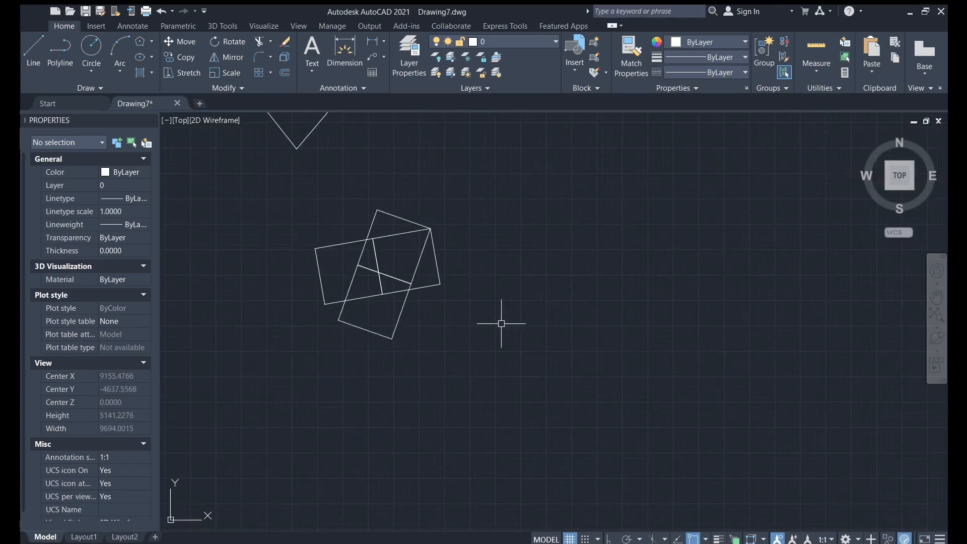
pyautogui.press('l')
pyautogui.press('Return')
pyautogui.click(531, 224)
pyautogui.press('F8')
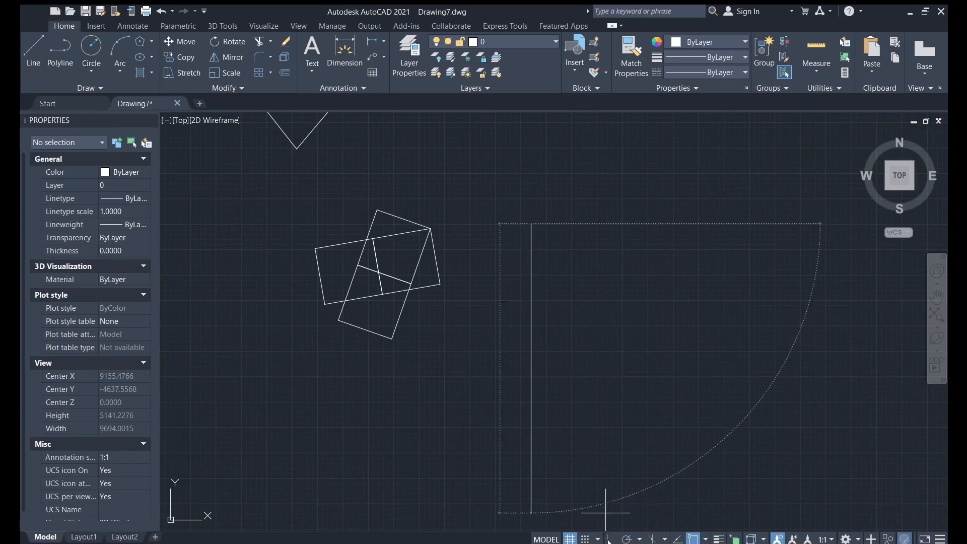
pyautogui.click(531, 357)
pyautogui.press('Escape')
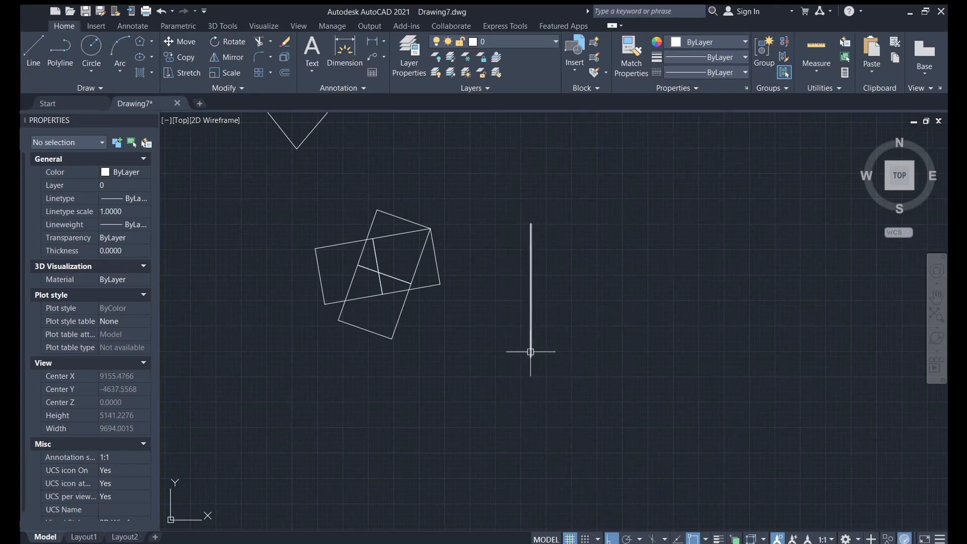
pyautogui.click(530, 272)
pyautogui.scroll(4, 458, 298)
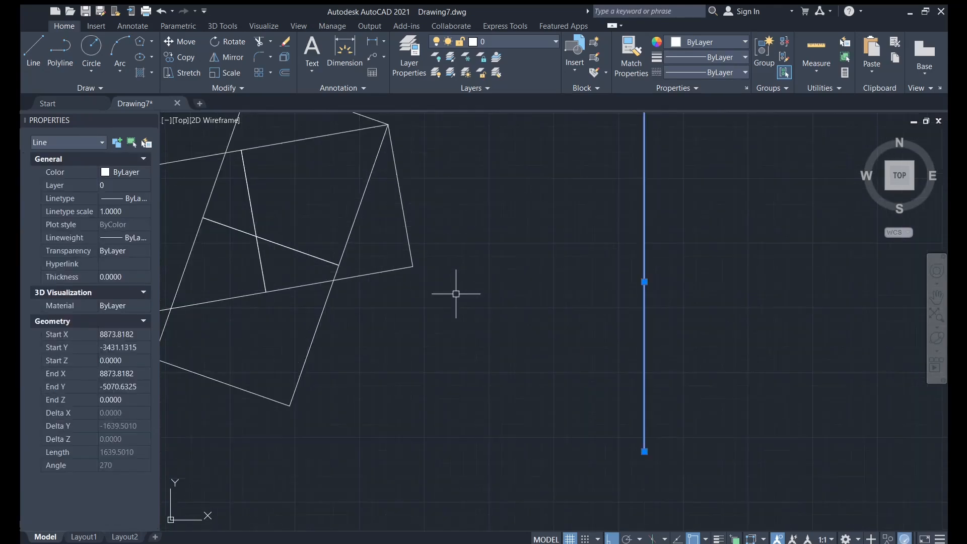
pyautogui.scroll(-2, 455, 291)
pyautogui.press('Escape')
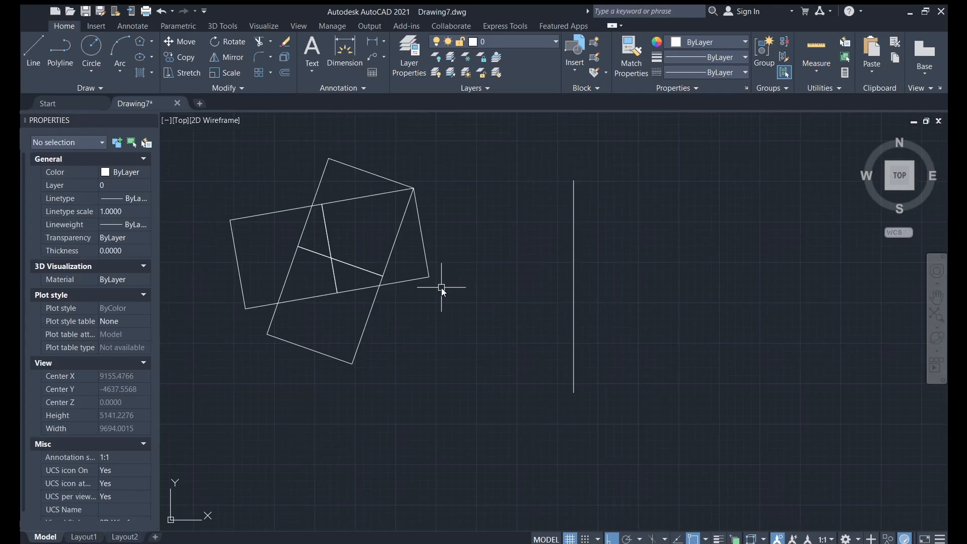
# Step: Mirror the whole group of overlapping squares across the vertical line, keeping the originals
pyautogui.write('mi')
pyautogui.press('Return')
pyautogui.click(439, 311)
pyautogui.click(296, 228)
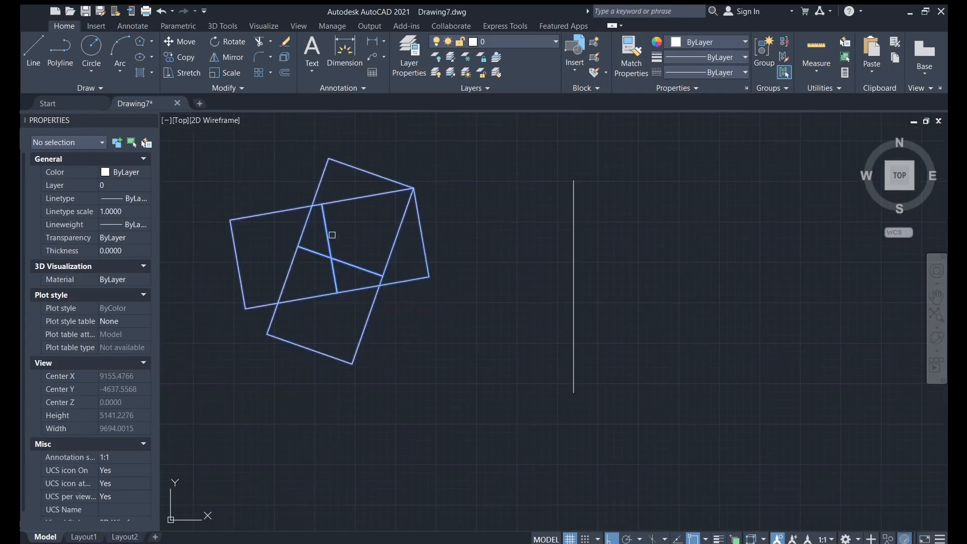
pyautogui.press('Return')
pyautogui.click(573, 182)
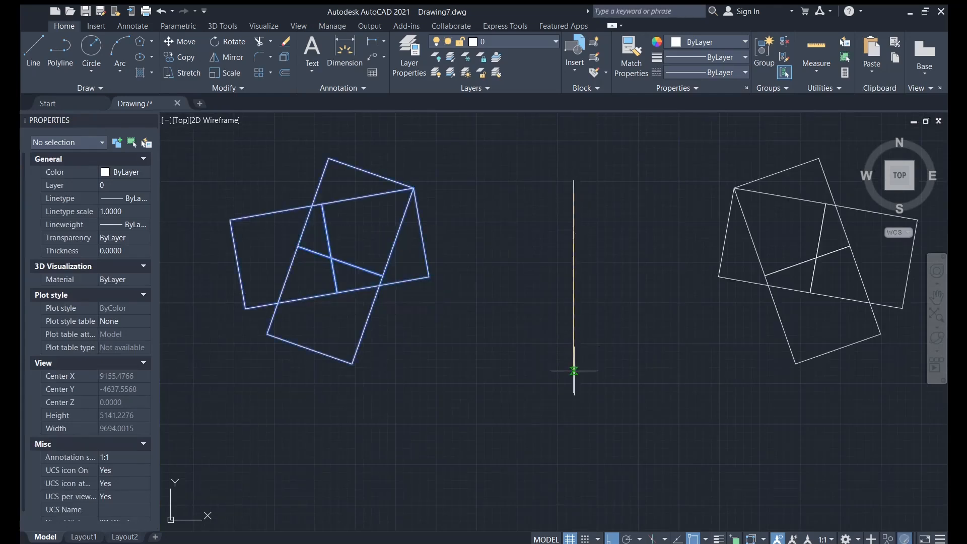
pyautogui.click(603, 424)
pyautogui.scroll(-2, 570, 347)
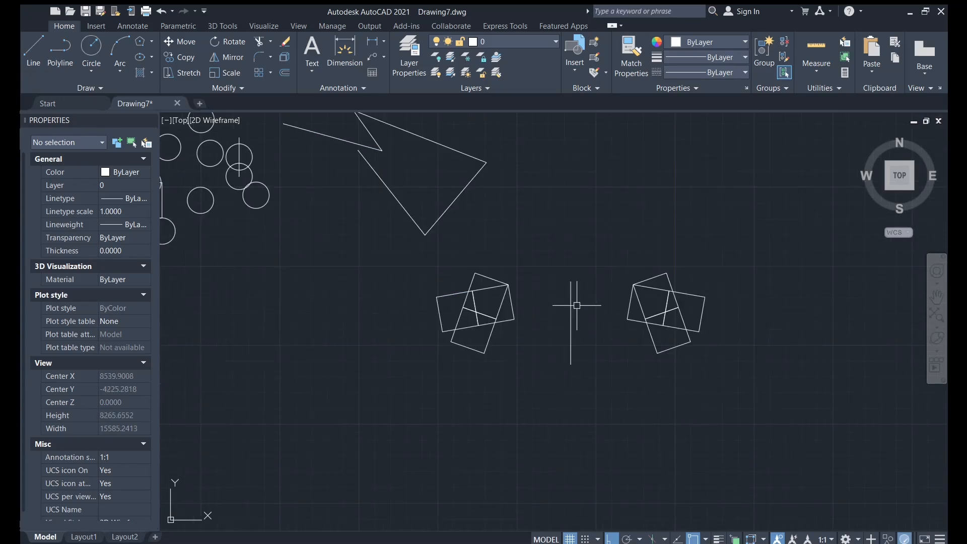
# Step: Examine the vertical axis line and the matching groups of squares on either side of it
pyautogui.click(574, 305)
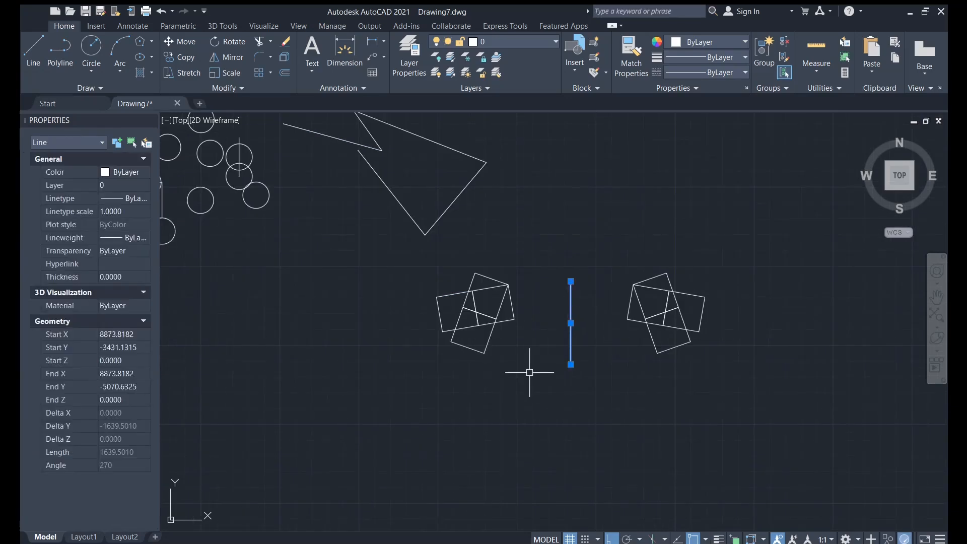
pyautogui.scroll(2, 594, 353)
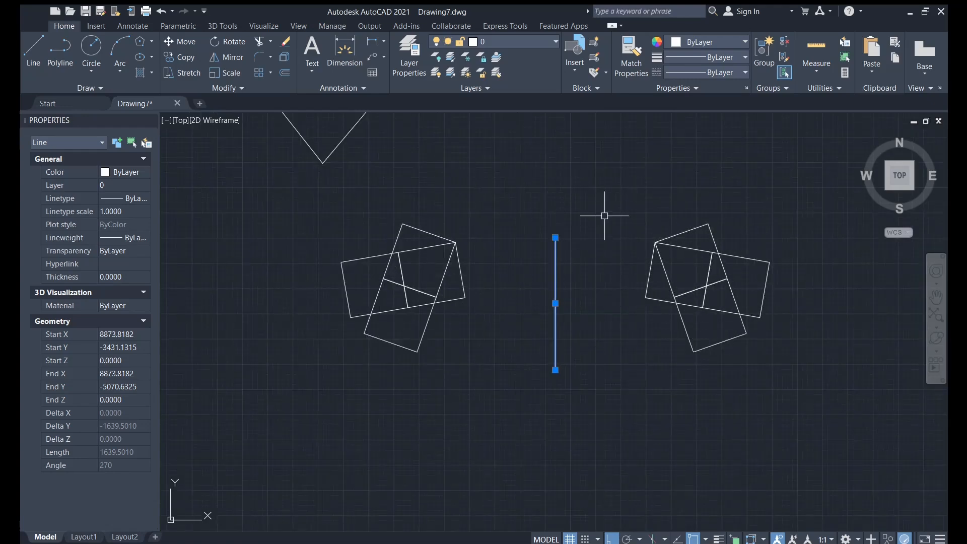
pyautogui.scroll(-4, 611, 212)
pyautogui.press('Escape')
pyautogui.moveTo(598, 146); pyautogui.dragTo(568, 263, button='middle')
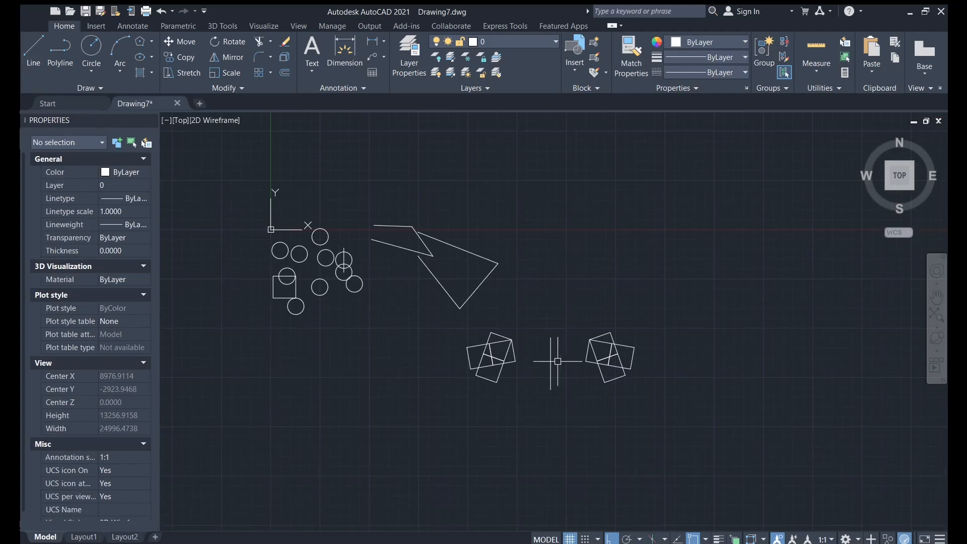
pyautogui.scroll(3, 554, 368)
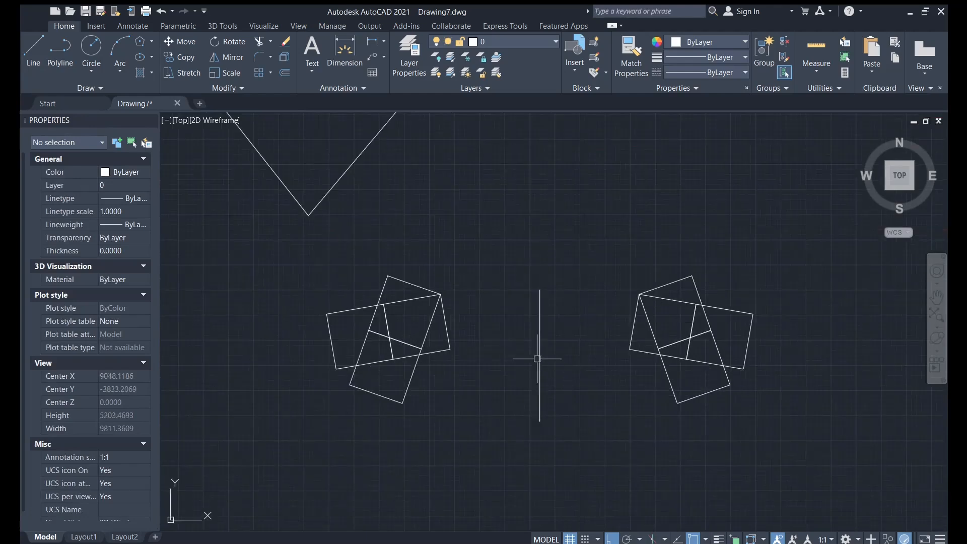
pyautogui.click(540, 358)
pyautogui.press('Escape')
pyautogui.moveTo(667, 324); pyautogui.dragTo(582, 303, button='middle')
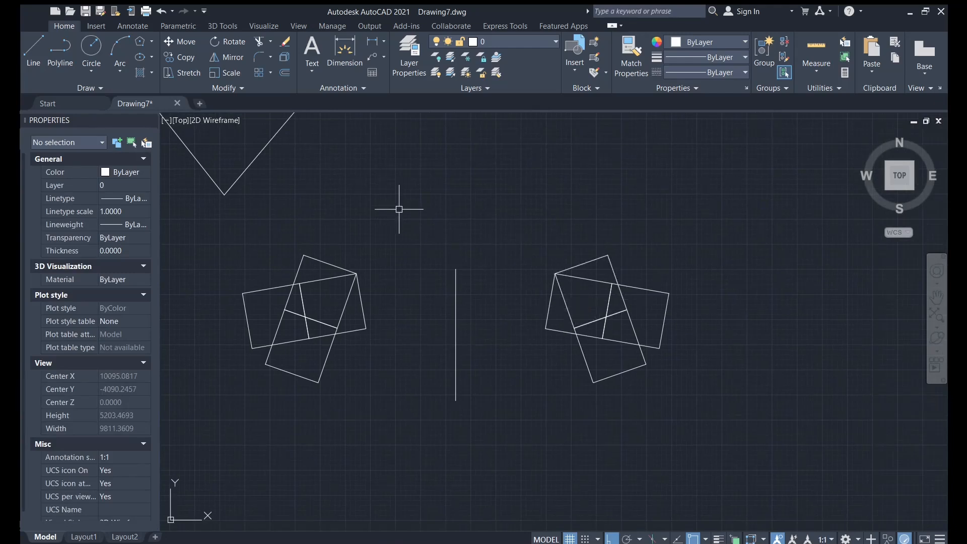
# Step: Scale the mirrored group's upper-left square up to nearly three times its size, using its lower-left corner as base point
pyautogui.click(224, 74)
pyautogui.click(551, 330)
pyautogui.press('Return')
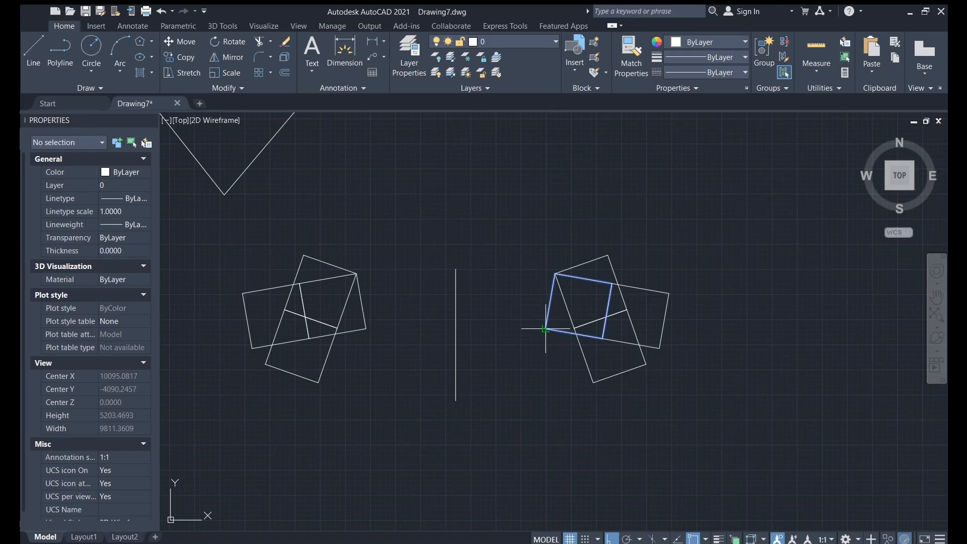
pyautogui.click(546, 329)
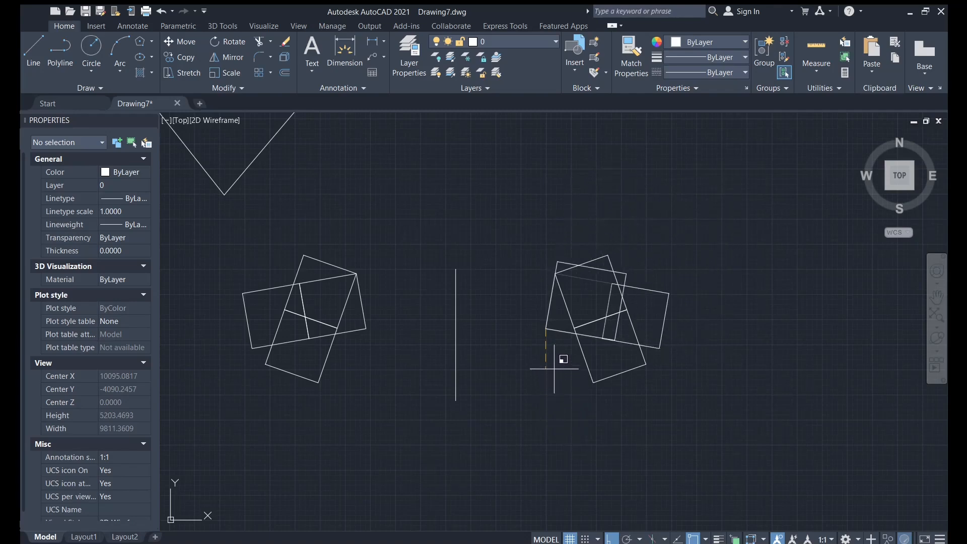
pyautogui.click(568, 416)
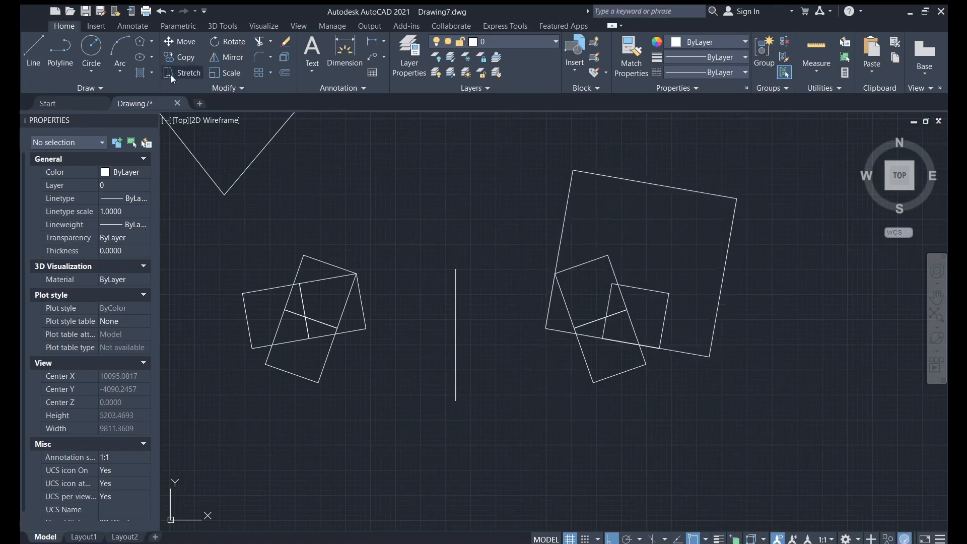
# Step: Scale the enlarged square down to a little under half its size, using a point on its right edge as base point
pyautogui.click(236, 58)
pyautogui.press('Return')
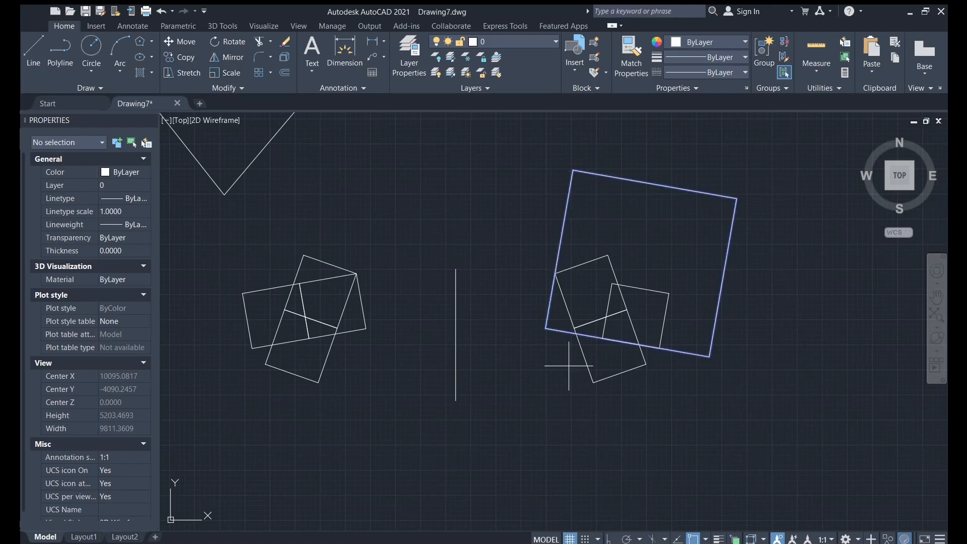
pyautogui.click(732, 226)
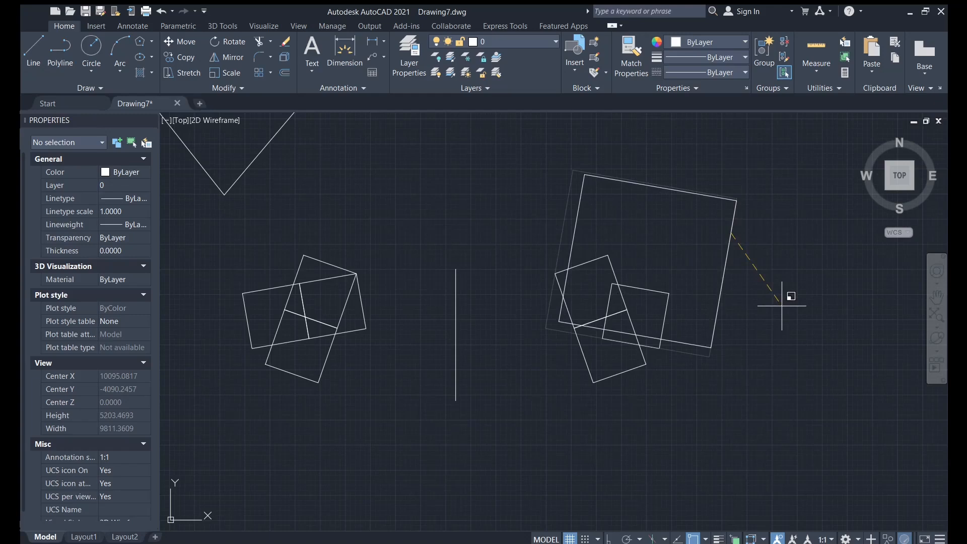
pyautogui.click(746, 274)
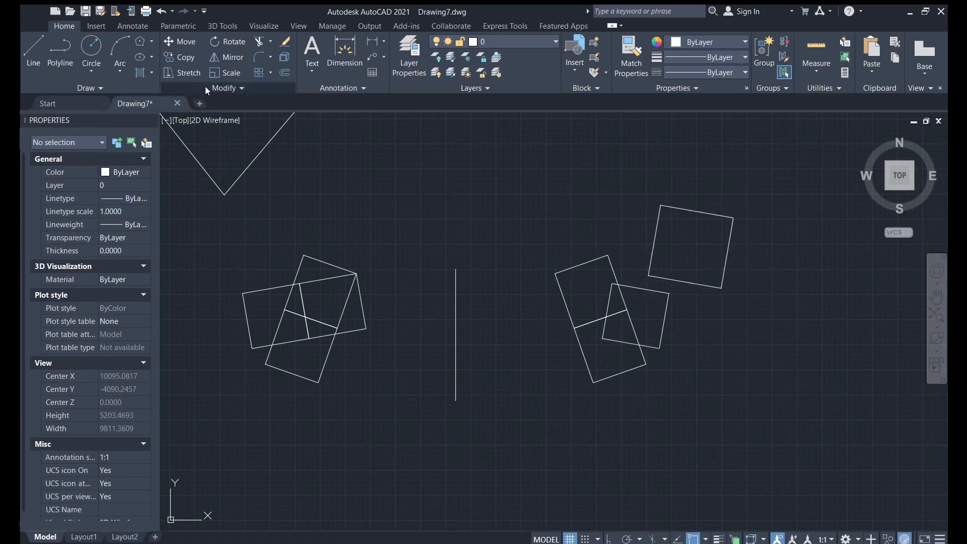
# Step: Scale the detached square by a factor of 2 about its upper-right corner
pyautogui.click(211, 74)
pyautogui.click(727, 235)
pyautogui.press('Return')
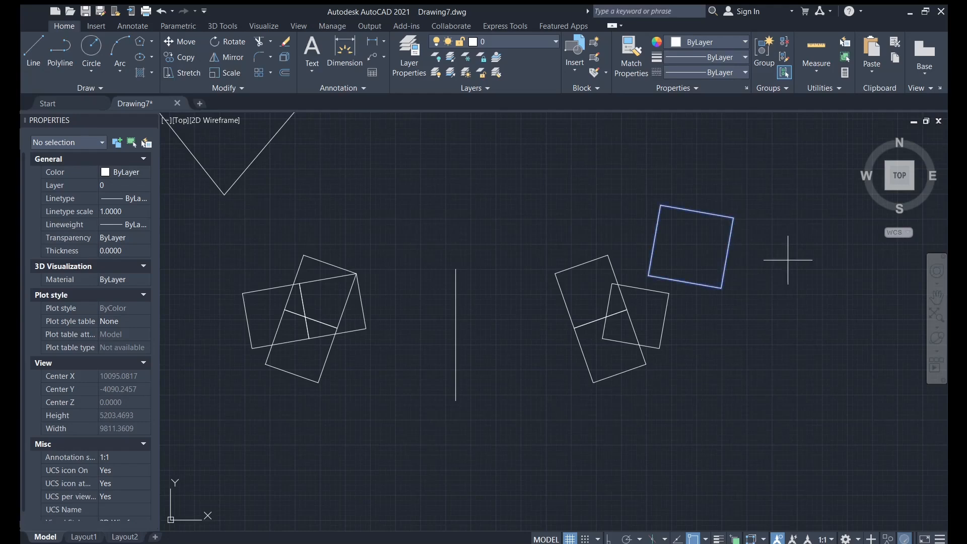
pyautogui.click(733, 217)
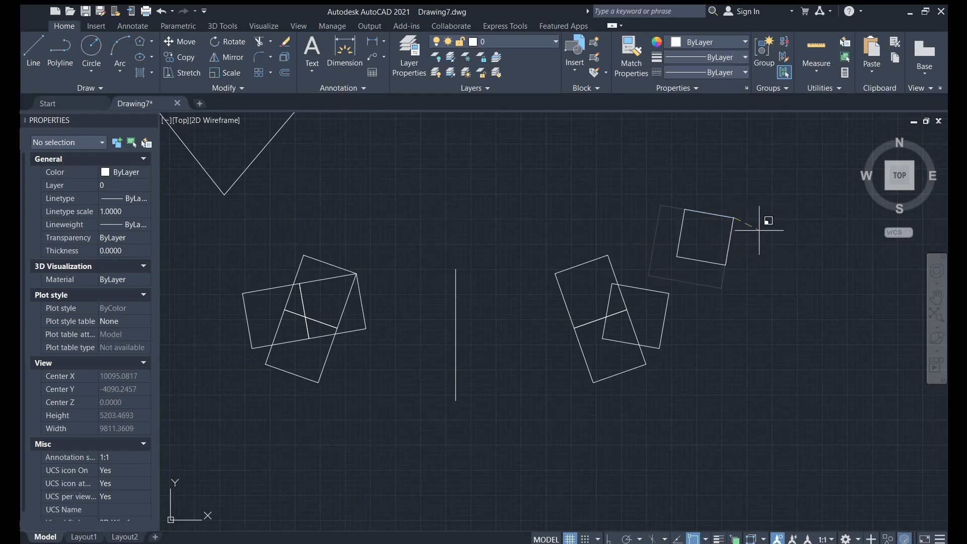
pyautogui.write('2')
pyautogui.press('Return')
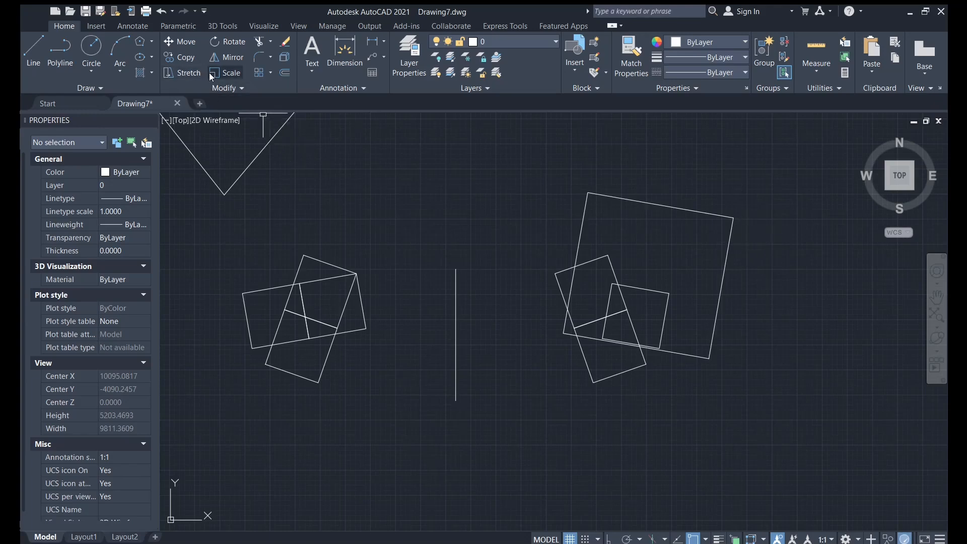
# Step: Scale the doubled square back down to half its size about its upper-right corner
pyautogui.click(729, 237)
pyautogui.press('Return')
pyautogui.click(733, 218)
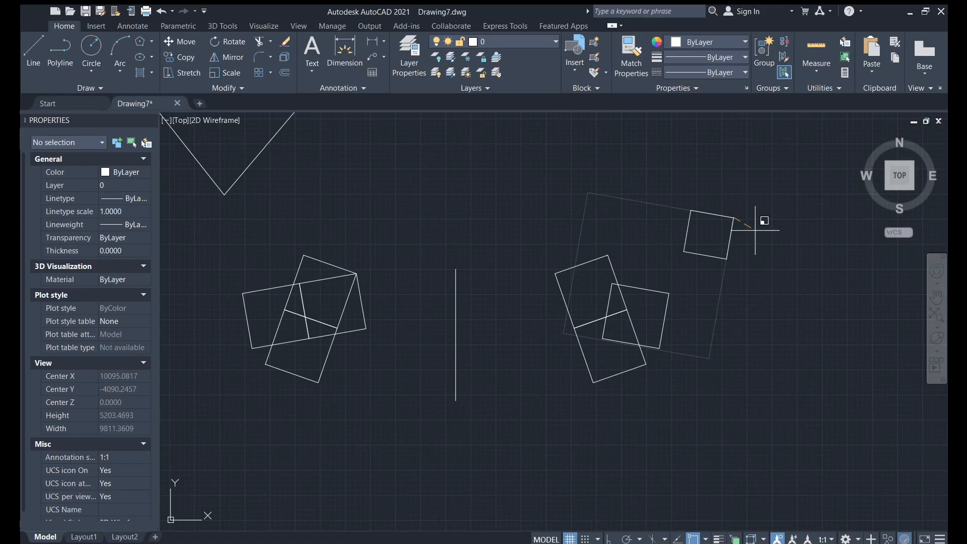
pyautogui.click(755, 230)
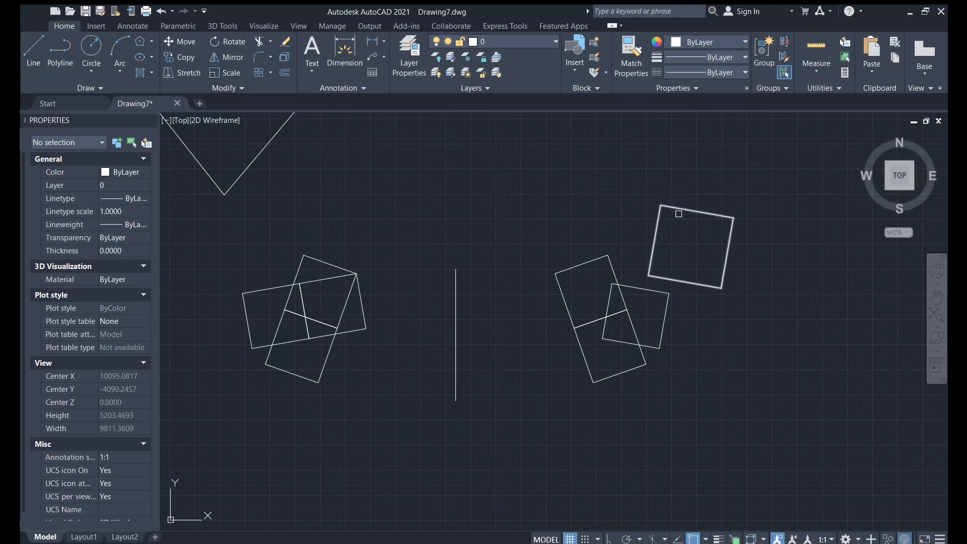
# Step: Scale the detached square down to about a tenth of its size about its upper-right corner, and back up to its previous size
pyautogui.click(731, 227)
pyautogui.press('Return')
pyautogui.click(734, 218)
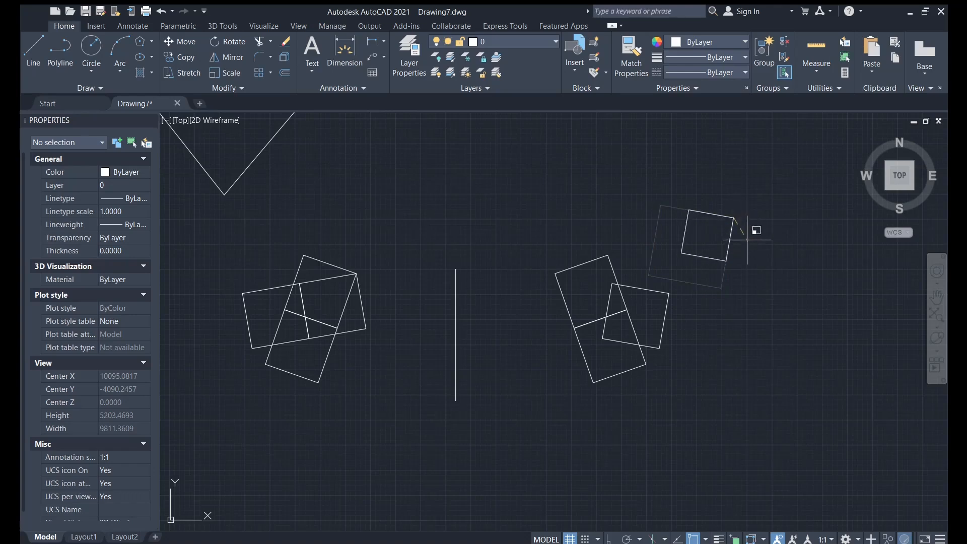
pyautogui.click(747, 239)
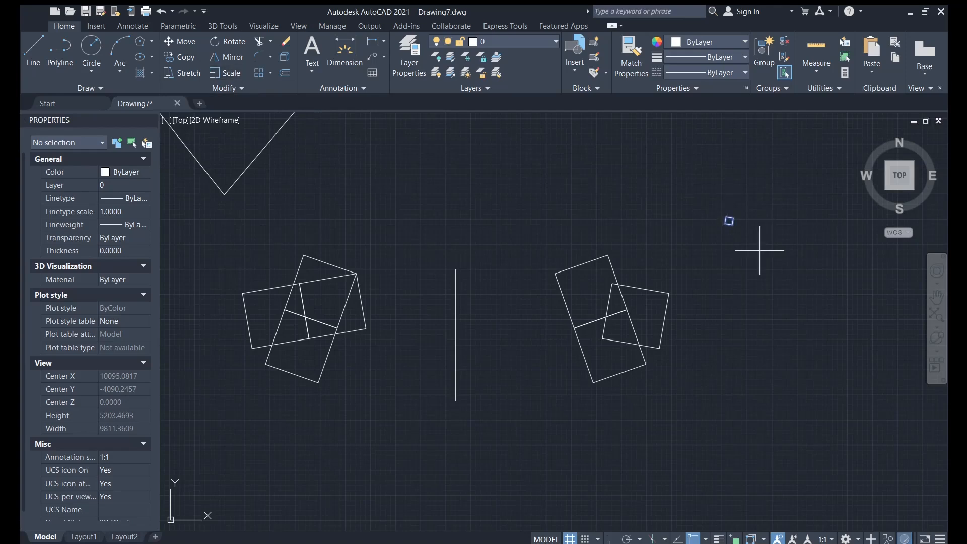
pyautogui.click(733, 218)
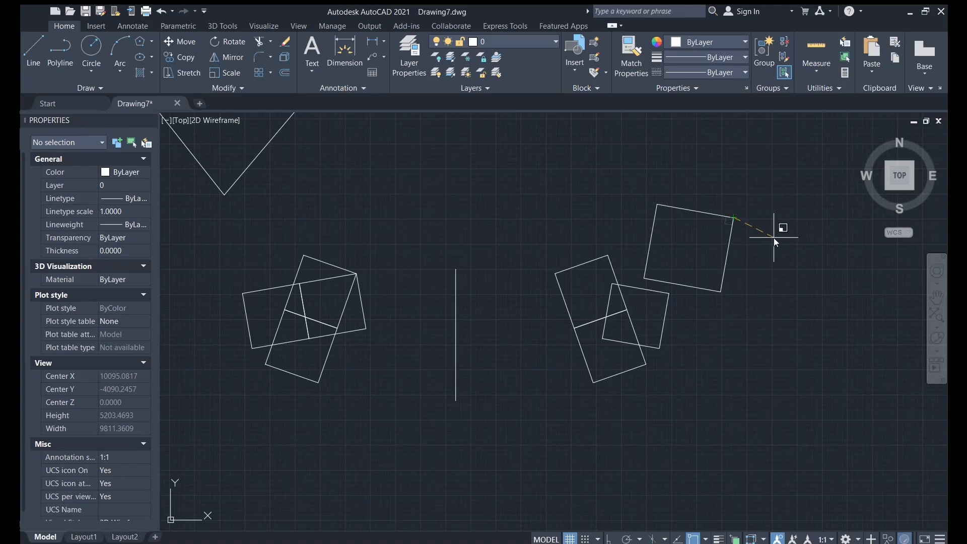
pyautogui.click(774, 237)
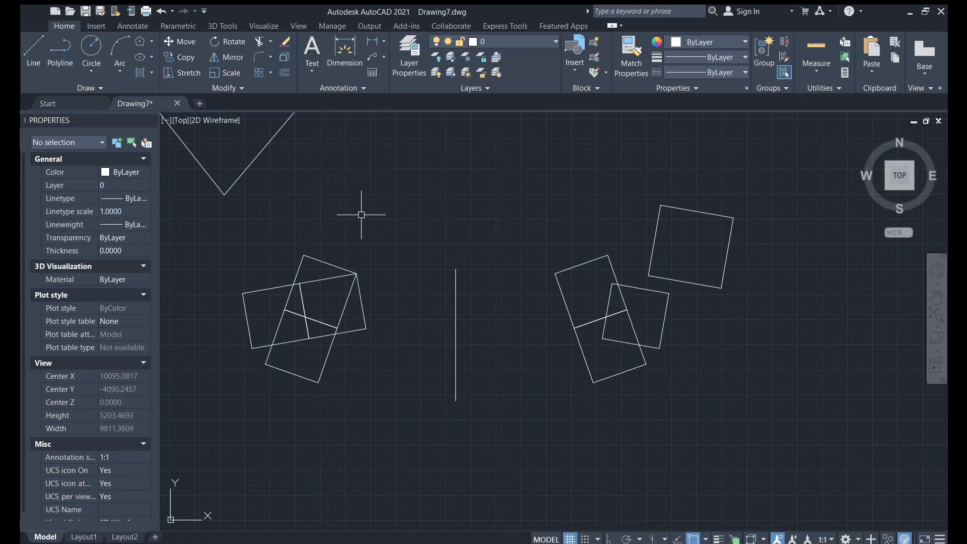
pyautogui.moveTo(329, 188); pyautogui.dragTo(445, 263, button='middle')
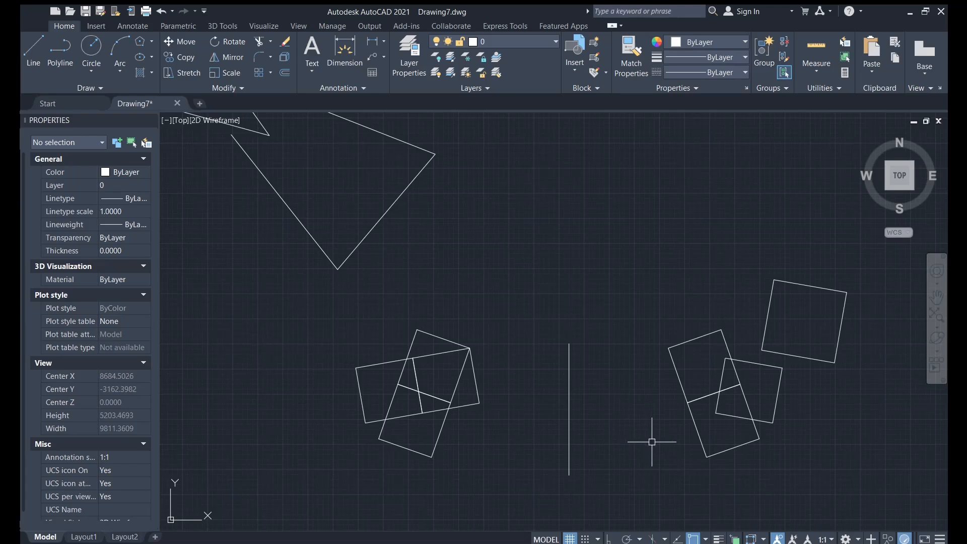
pyautogui.moveTo(649, 439); pyautogui.dragTo(589, 387, button='middle')
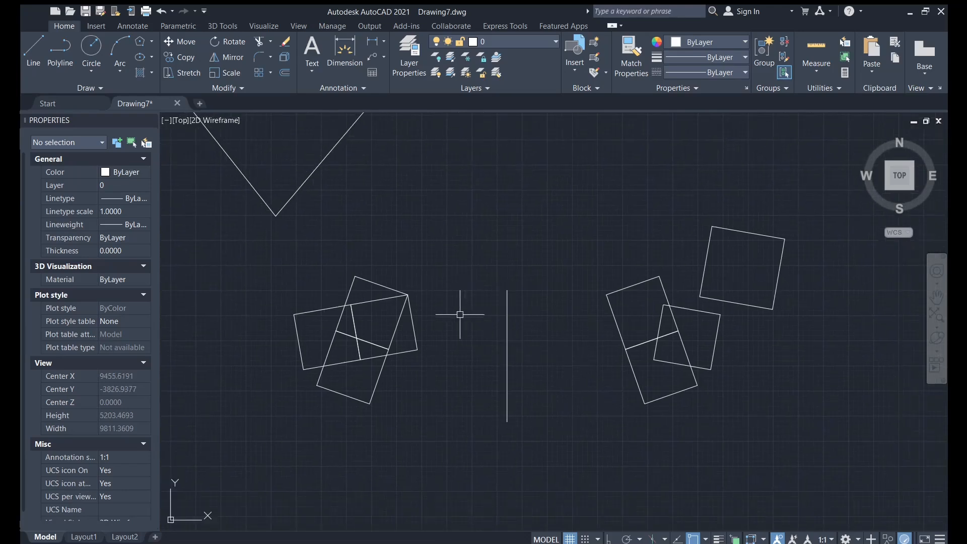